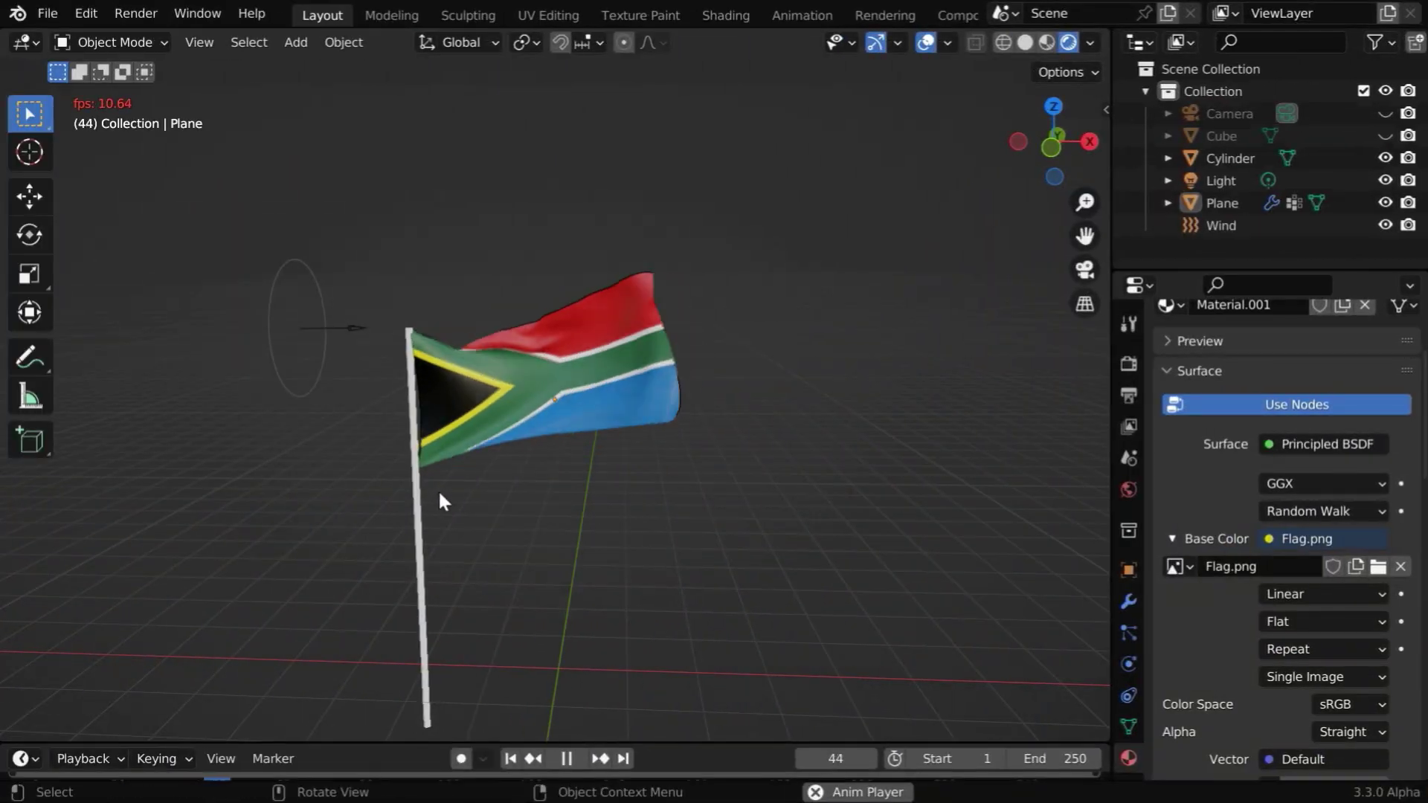
# Switch to the scene with flags above the Neymar 77, Messi 103 and Ronaldo 123 goal pillars.
pyautogui.click(1089, 42)
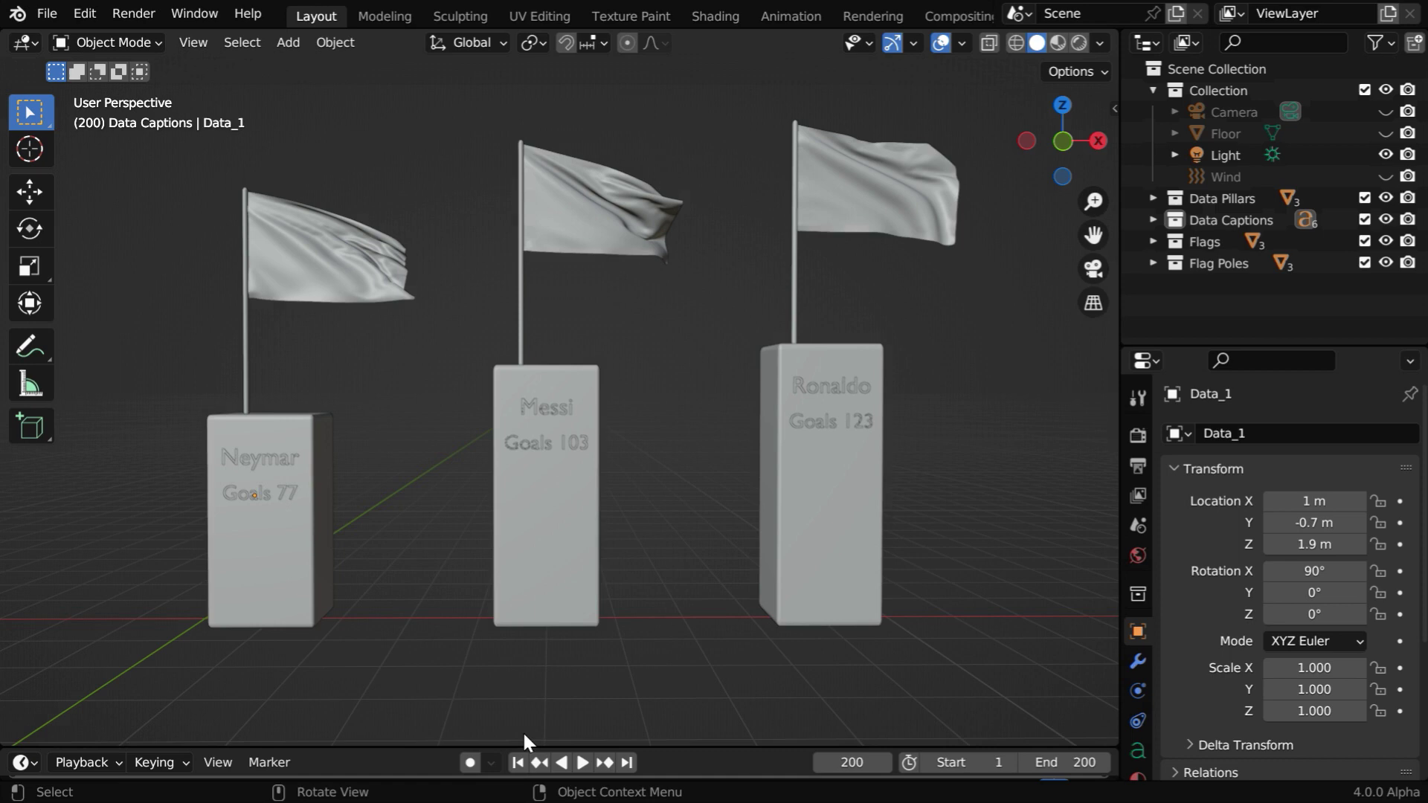
# Play the animation from frame 1 so the three pillars rise beneath the waving flags.
pyautogui.click(517, 763)
pyautogui.click(581, 763)
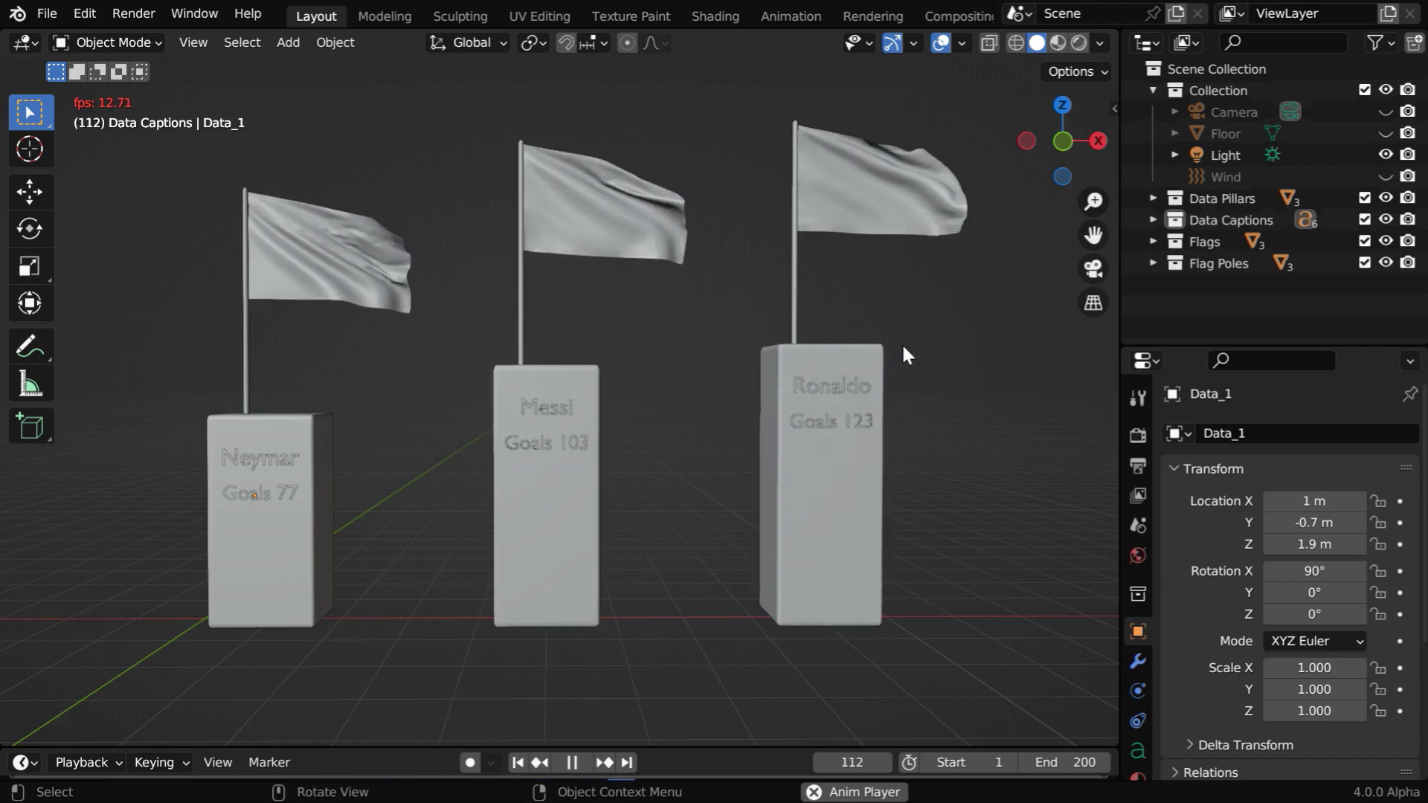
# Stop playback, select the Messi pillar Bar_2, and enlarge the timeline to show its keyframes.
pyautogui.click(578, 764)
pyautogui.click(582, 542)
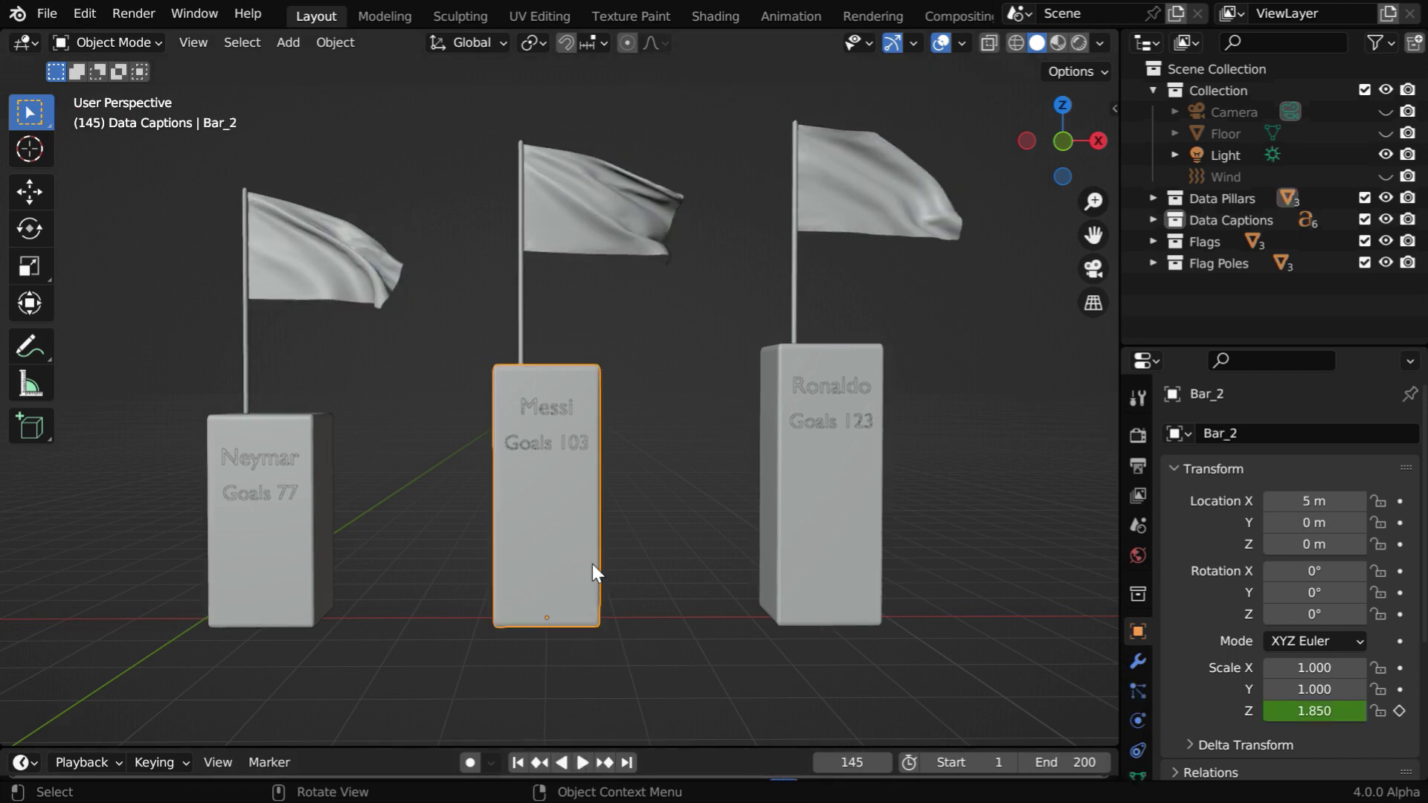
pyautogui.moveTo(650, 744); pyautogui.dragTo(647, 656)
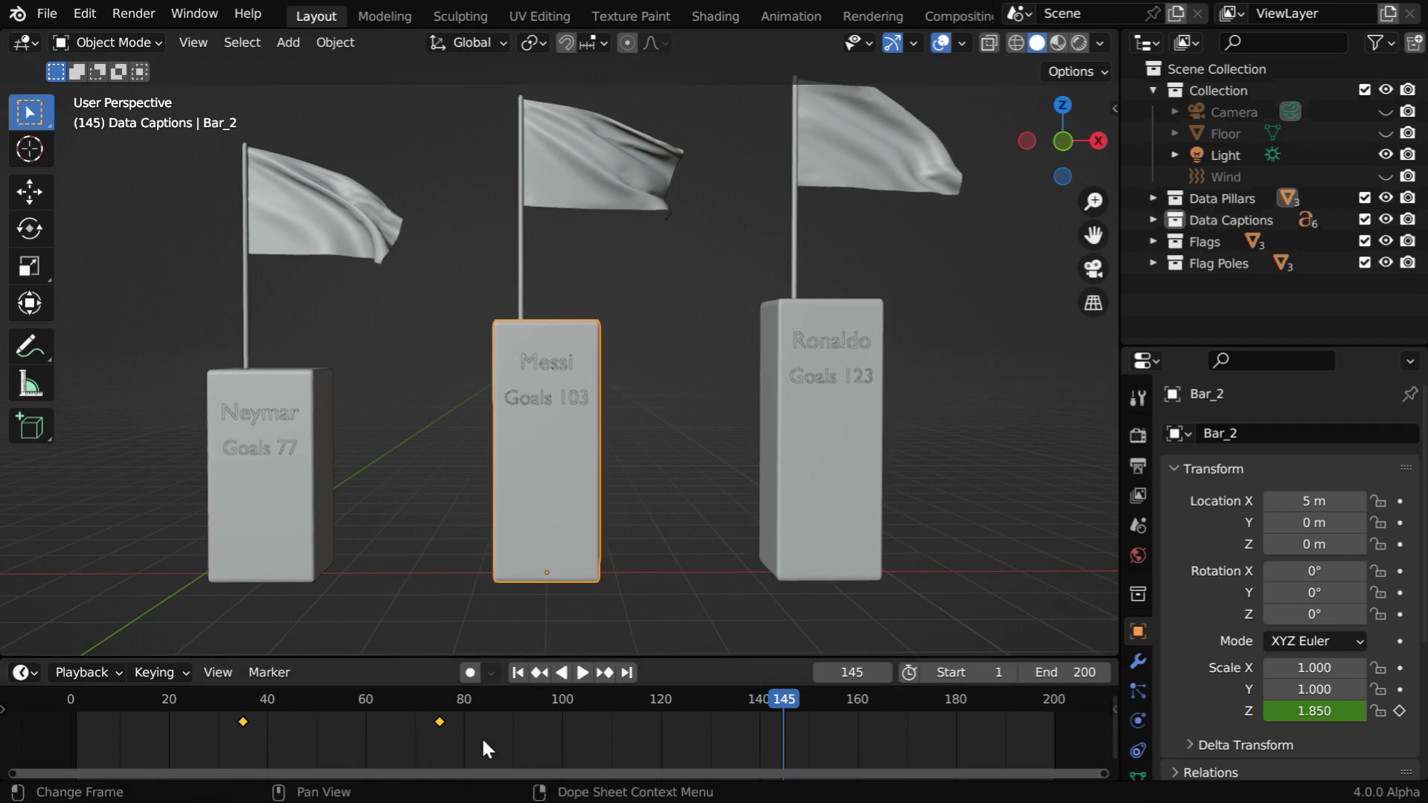
# Check Bar_2's growth between keyframes 35 and 75, ending on frame 35.
pyautogui.moveTo(518, 707); pyautogui.dragTo(243, 703)
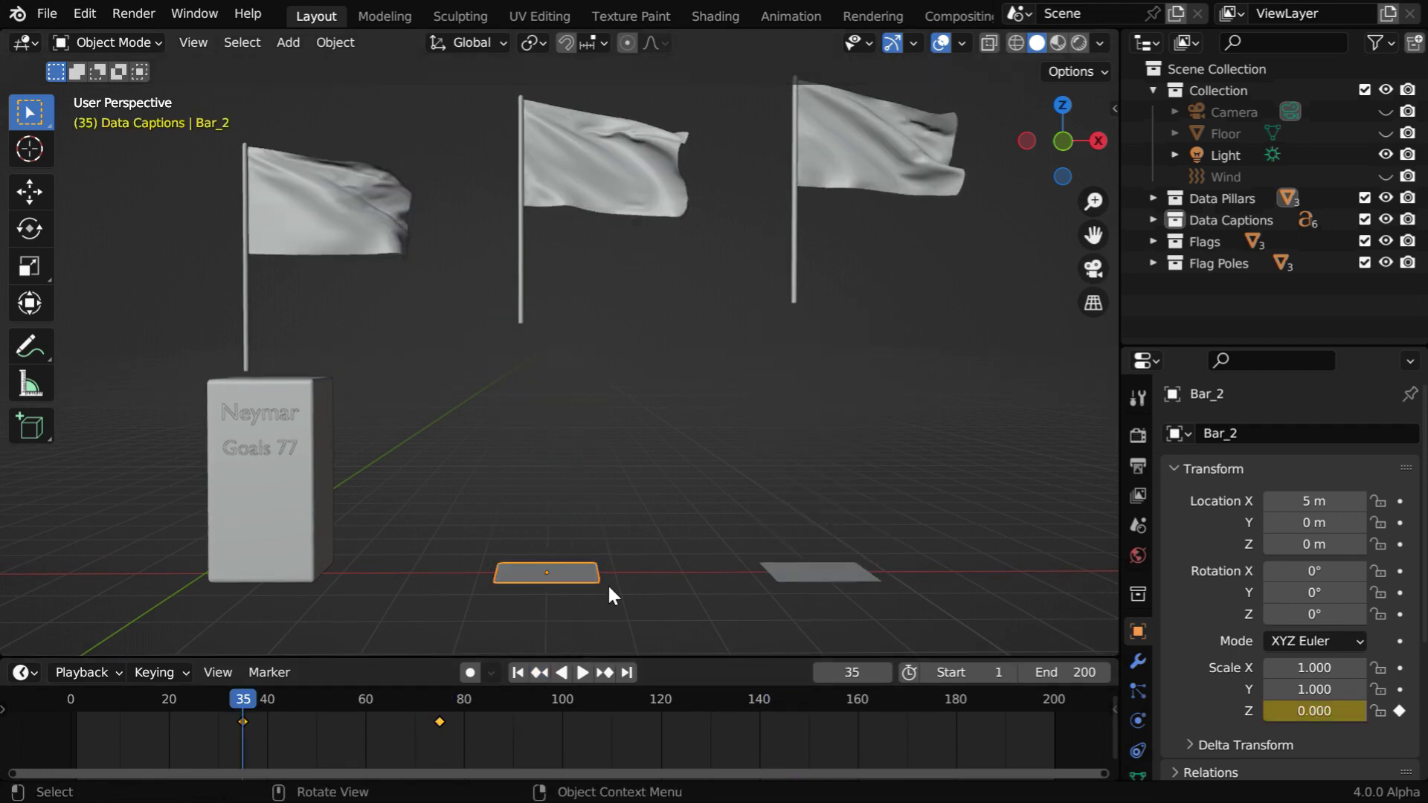
pyautogui.click(583, 672)
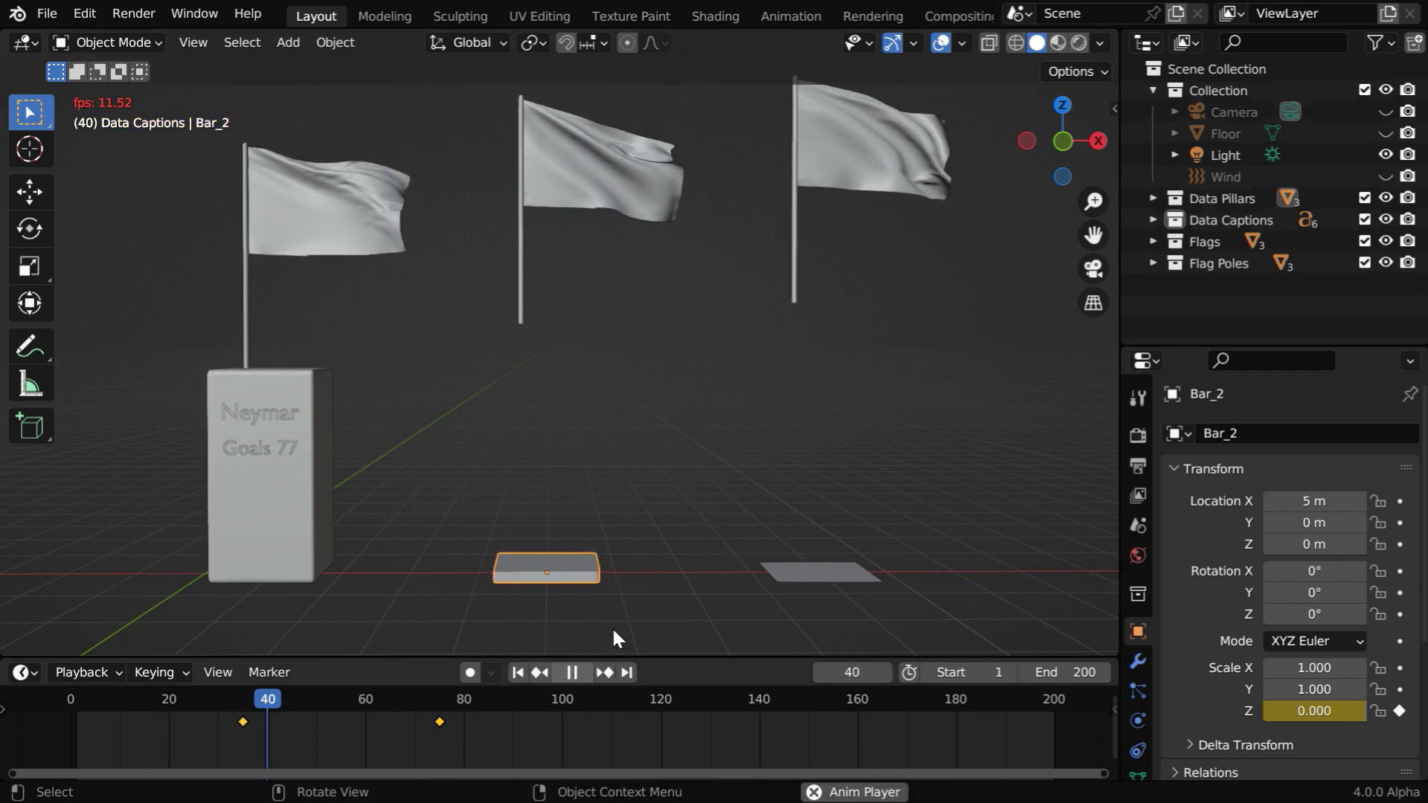
pyautogui.click(583, 673)
pyautogui.click(604, 673)
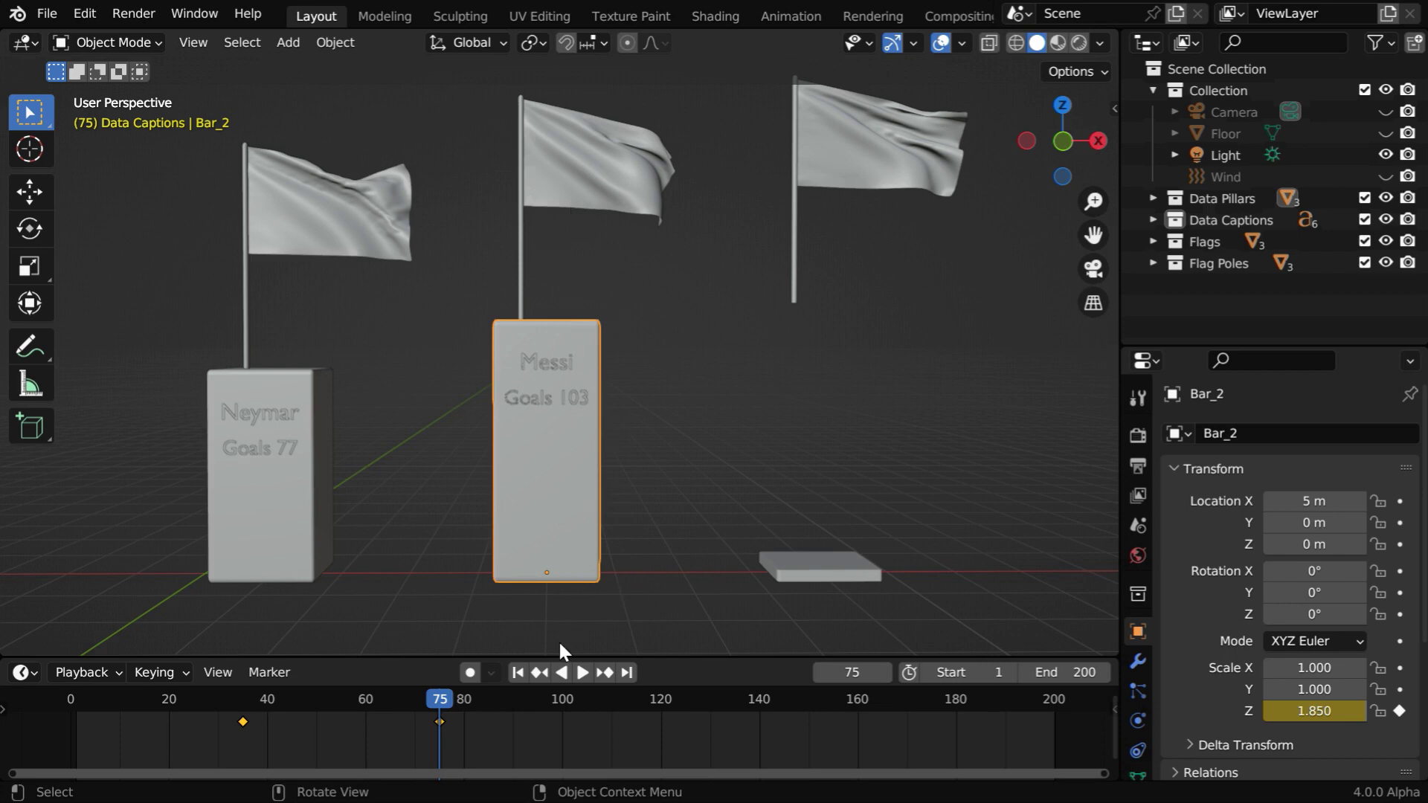
pyautogui.click(551, 671)
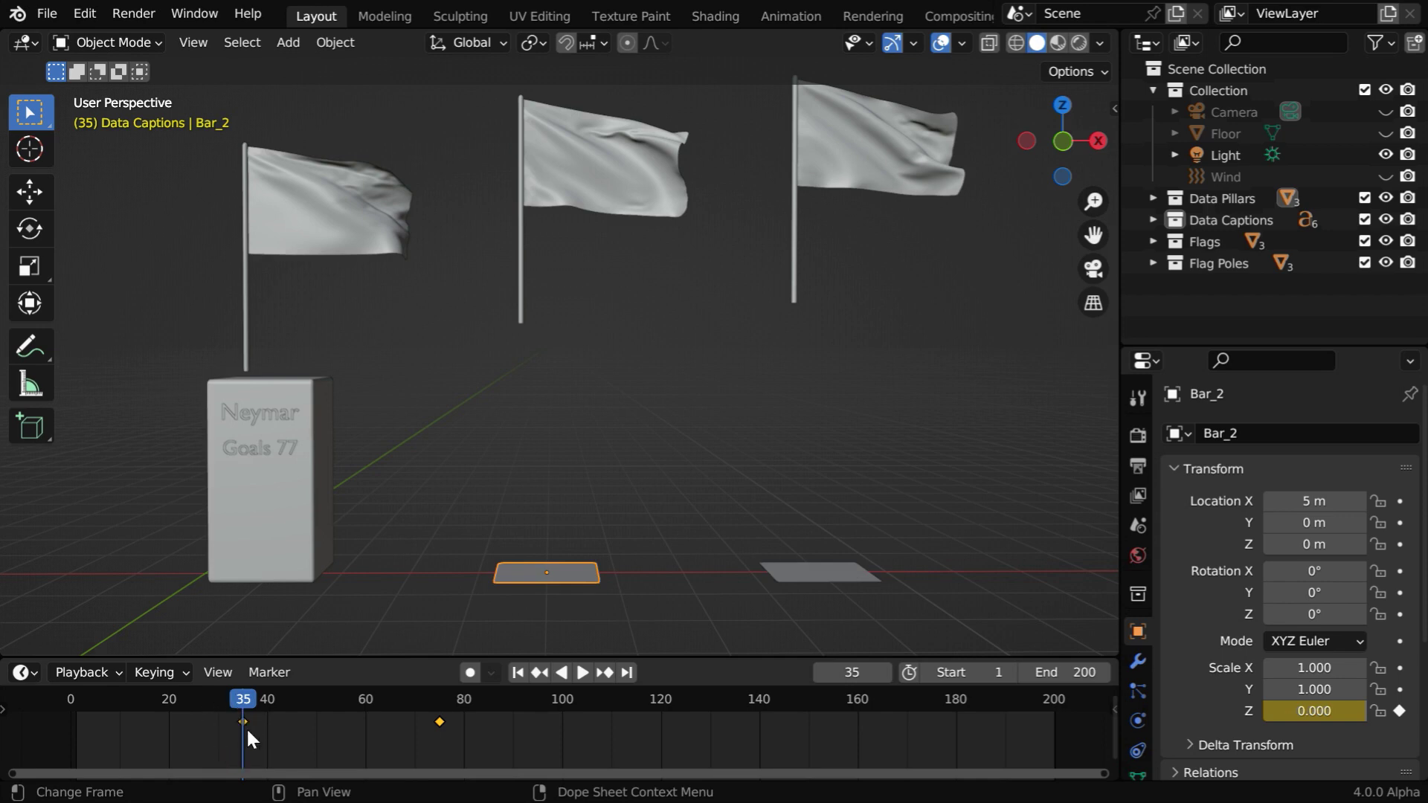
# Lower Pole_2 vertically onto the flat Messi pillar and set its Location Z to 1.6 m.
pyautogui.click(523, 279)
pyautogui.press('g')
pyautogui.press('z')
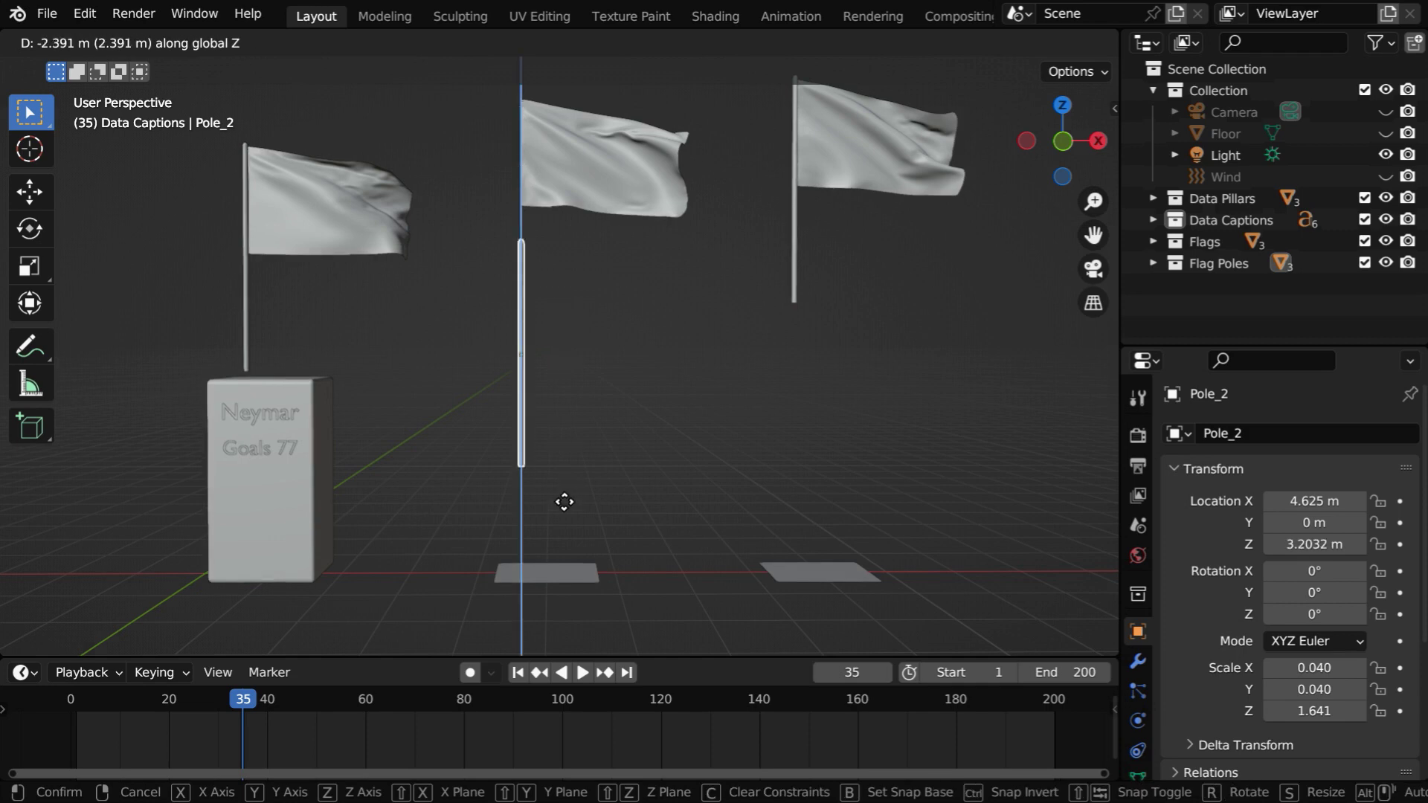
pyautogui.click(565, 563)
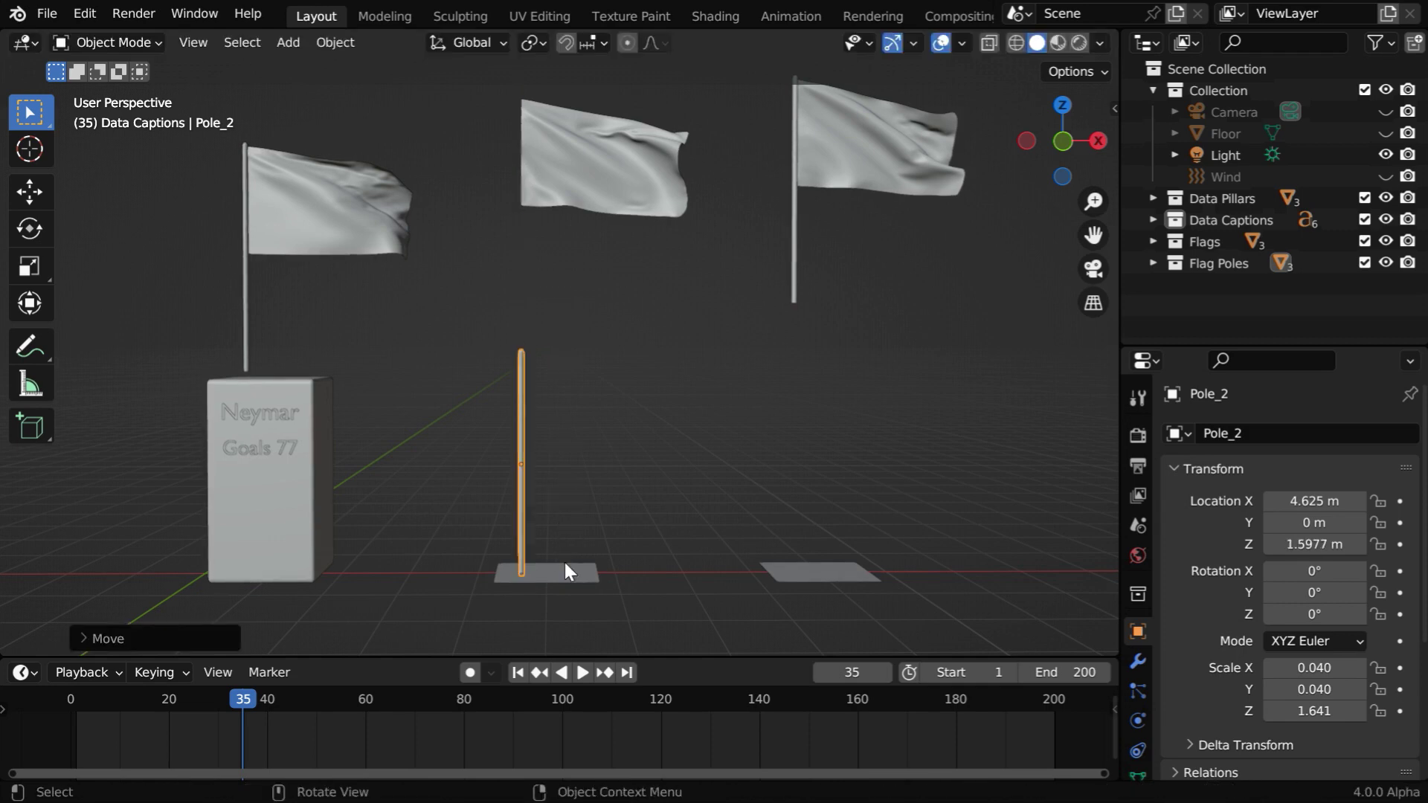
pyautogui.click(1337, 551)
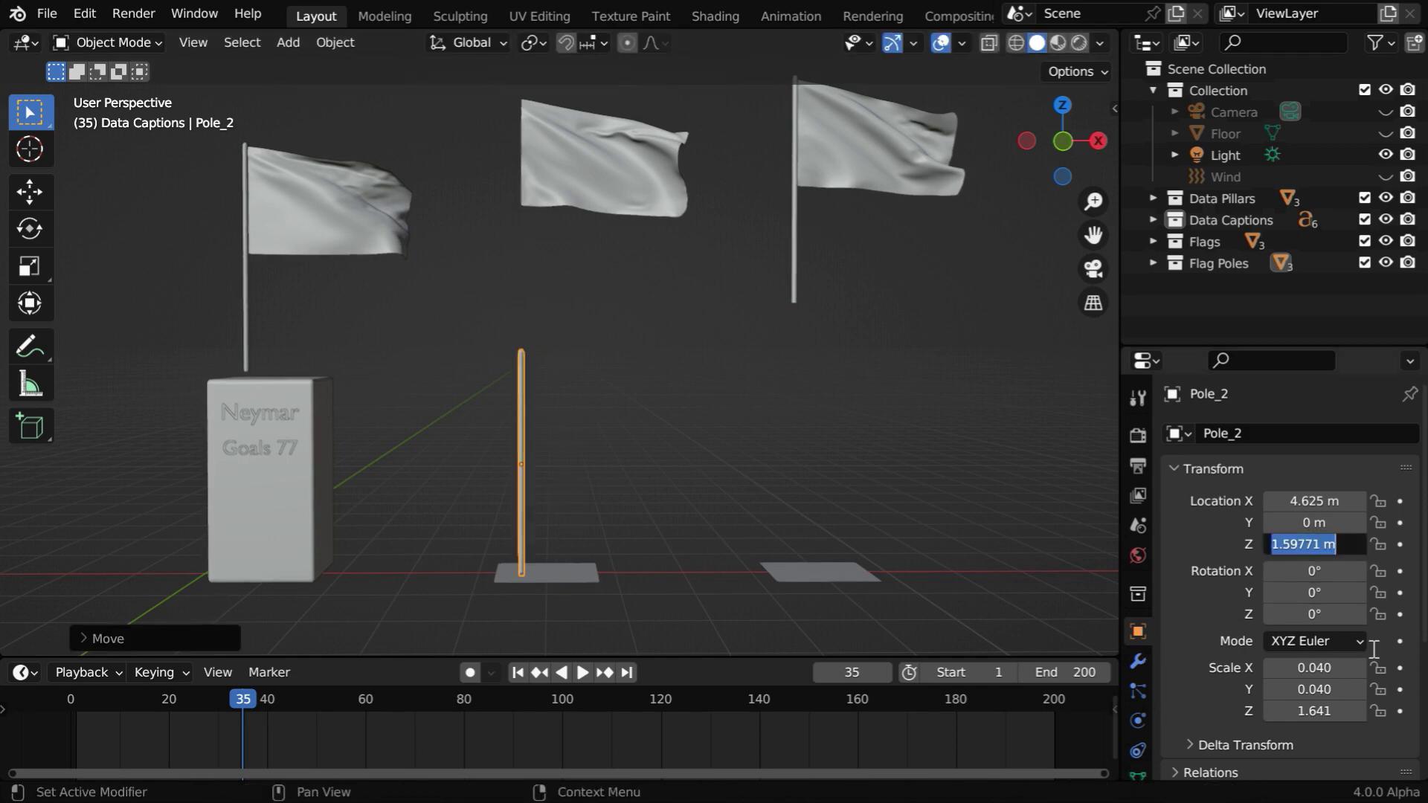
pyautogui.write('1.6')
pyautogui.press('Return')
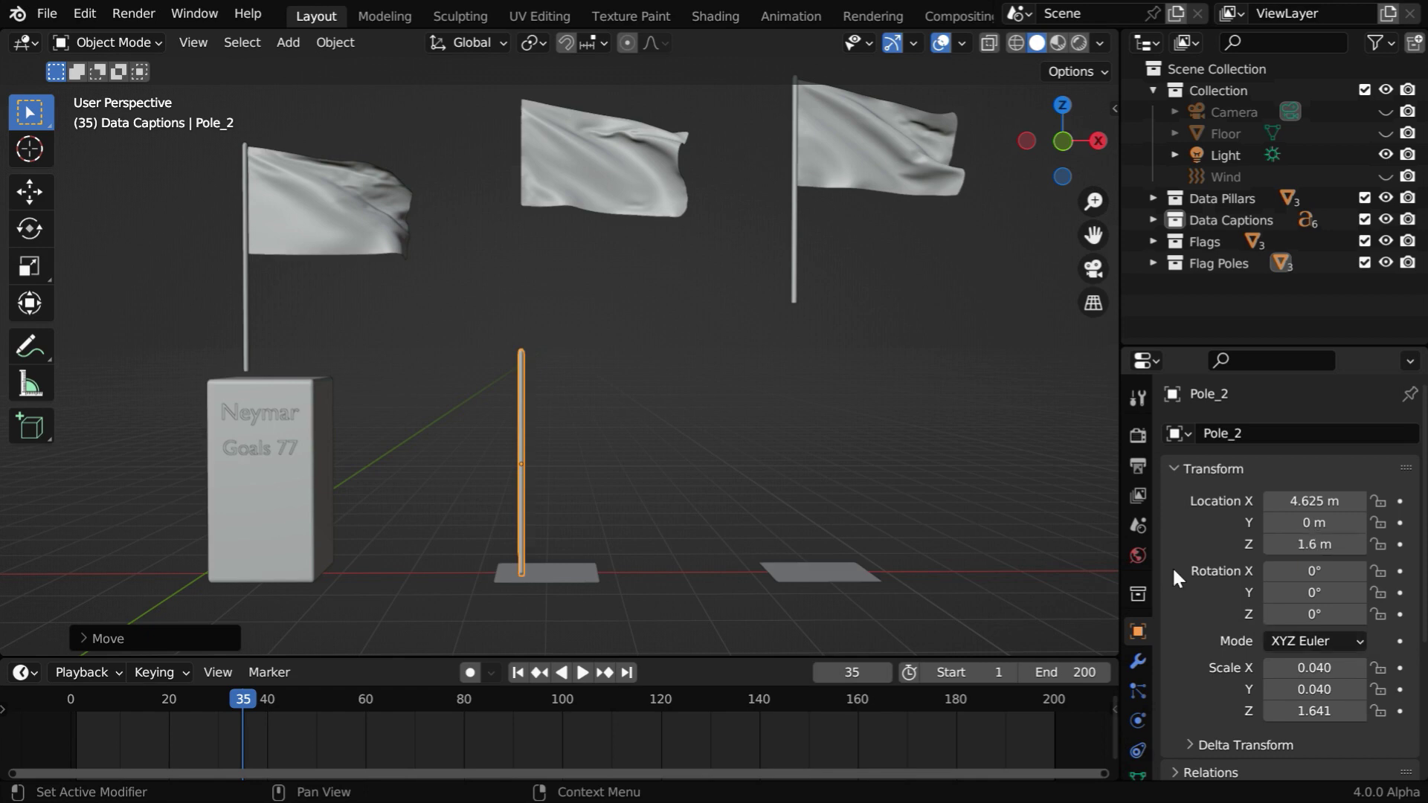
# Select the middle flag Fag_2, cancel a first move, and return to frame 1.
pyautogui.click(563, 182)
pyautogui.press('g')
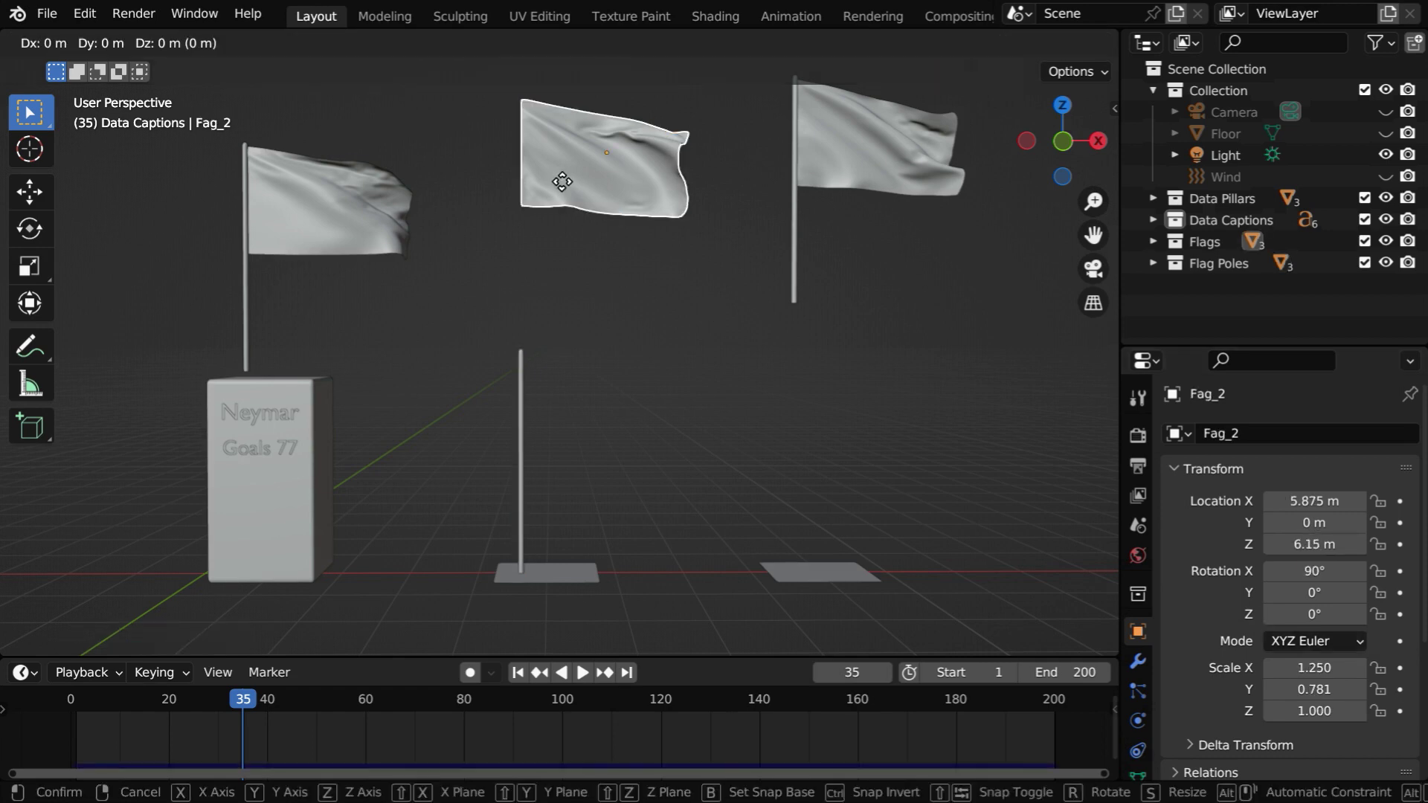
pyautogui.press('z')
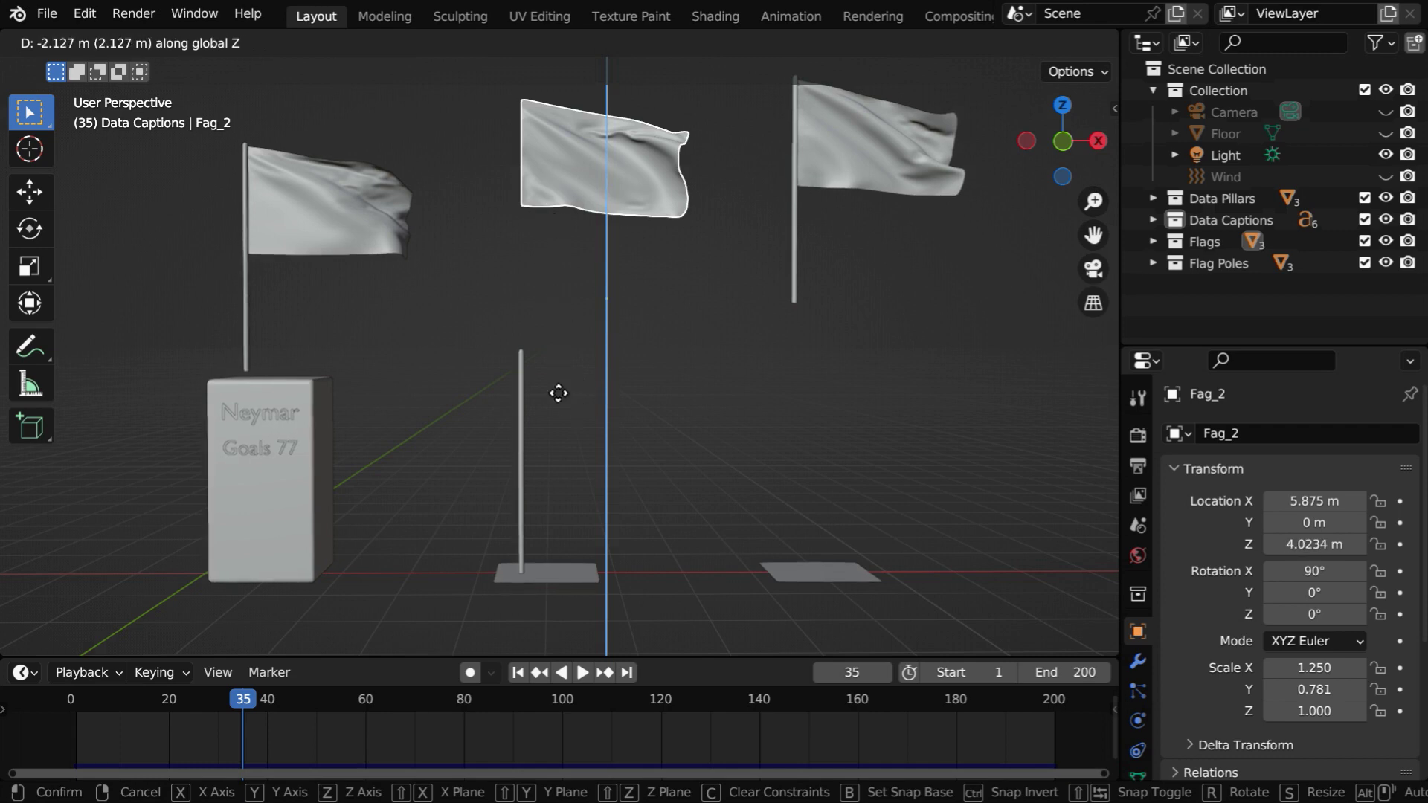
pyautogui.rightClick(607, 203)
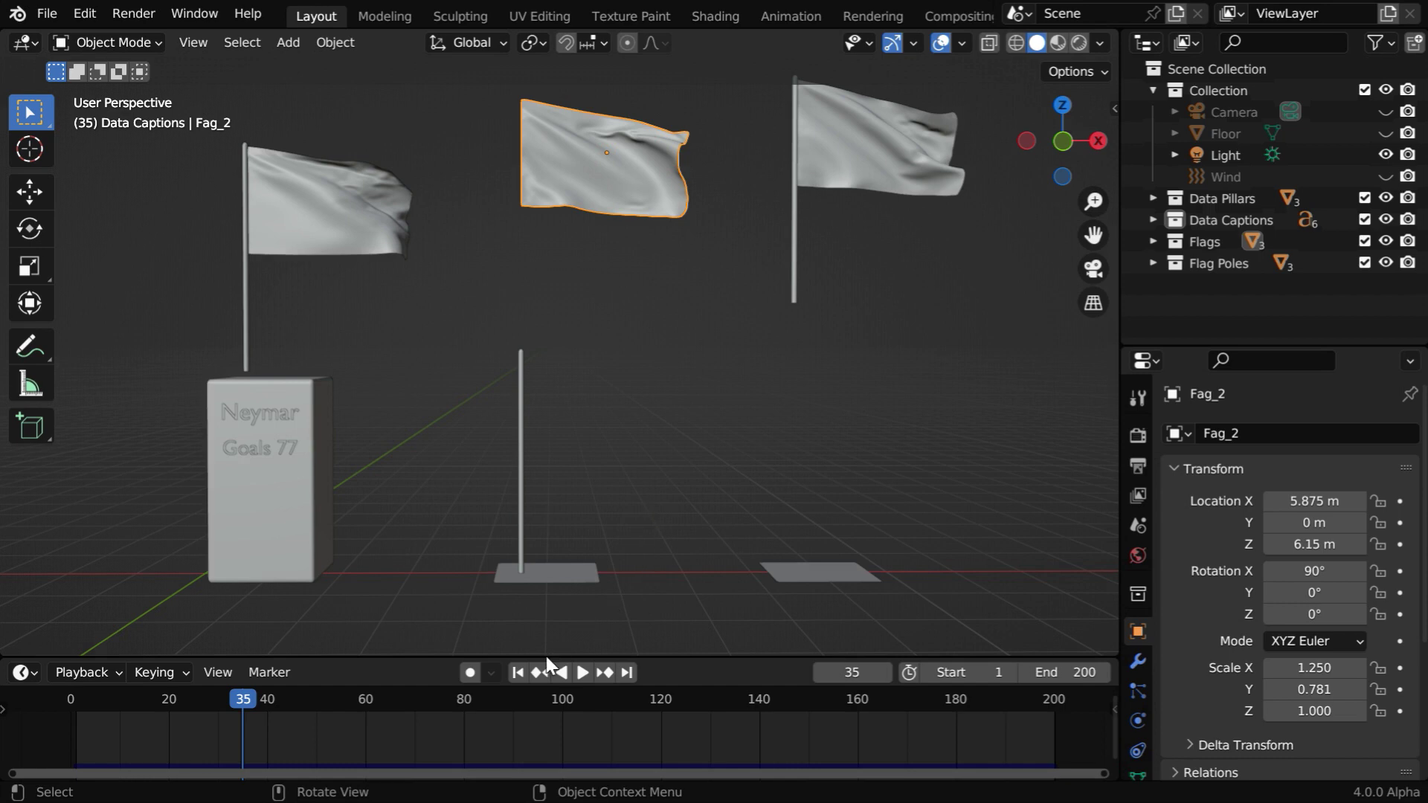
pyautogui.click(520, 675)
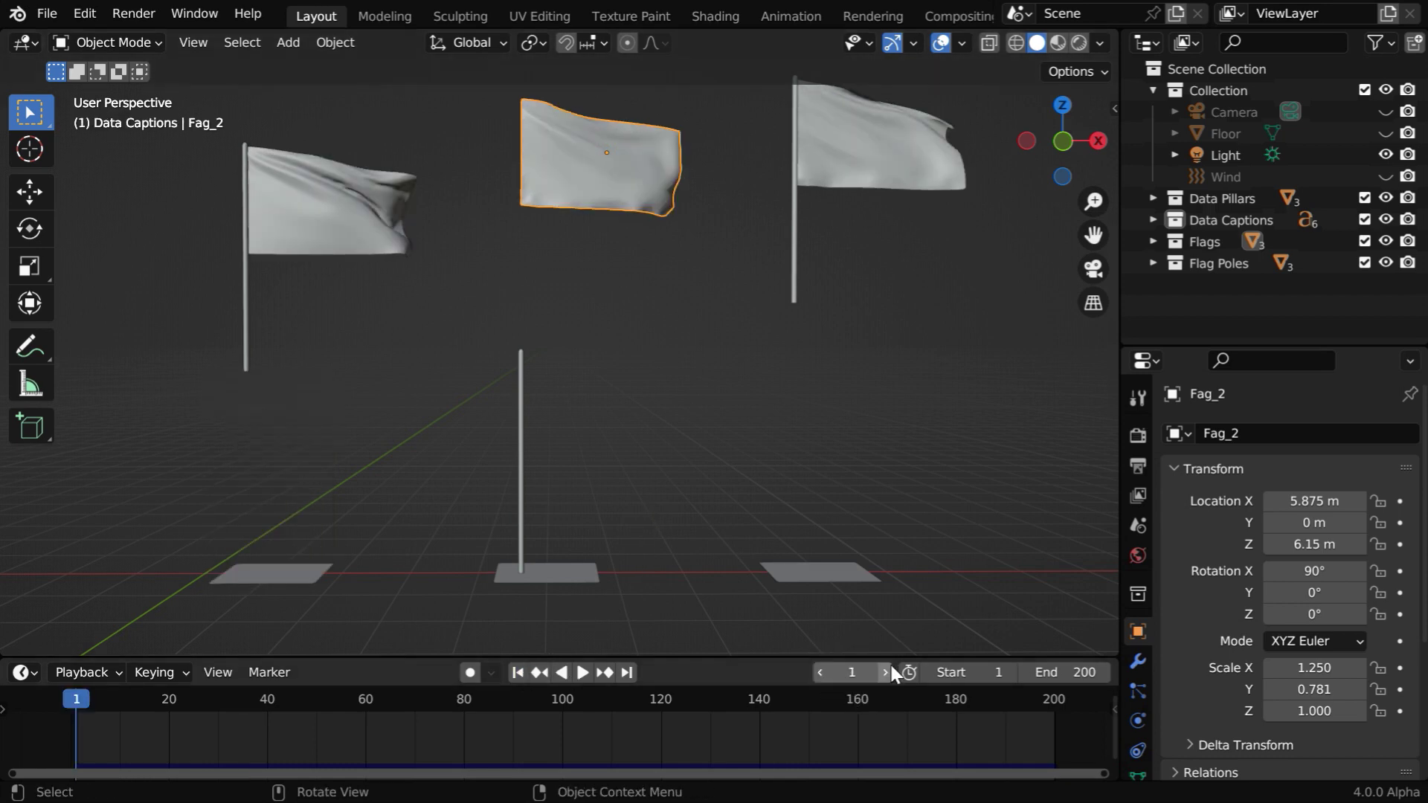
# Lower Fag_2 vertically onto the shortened pole and set its Location Z to 2.45 m.
pyautogui.press('g')
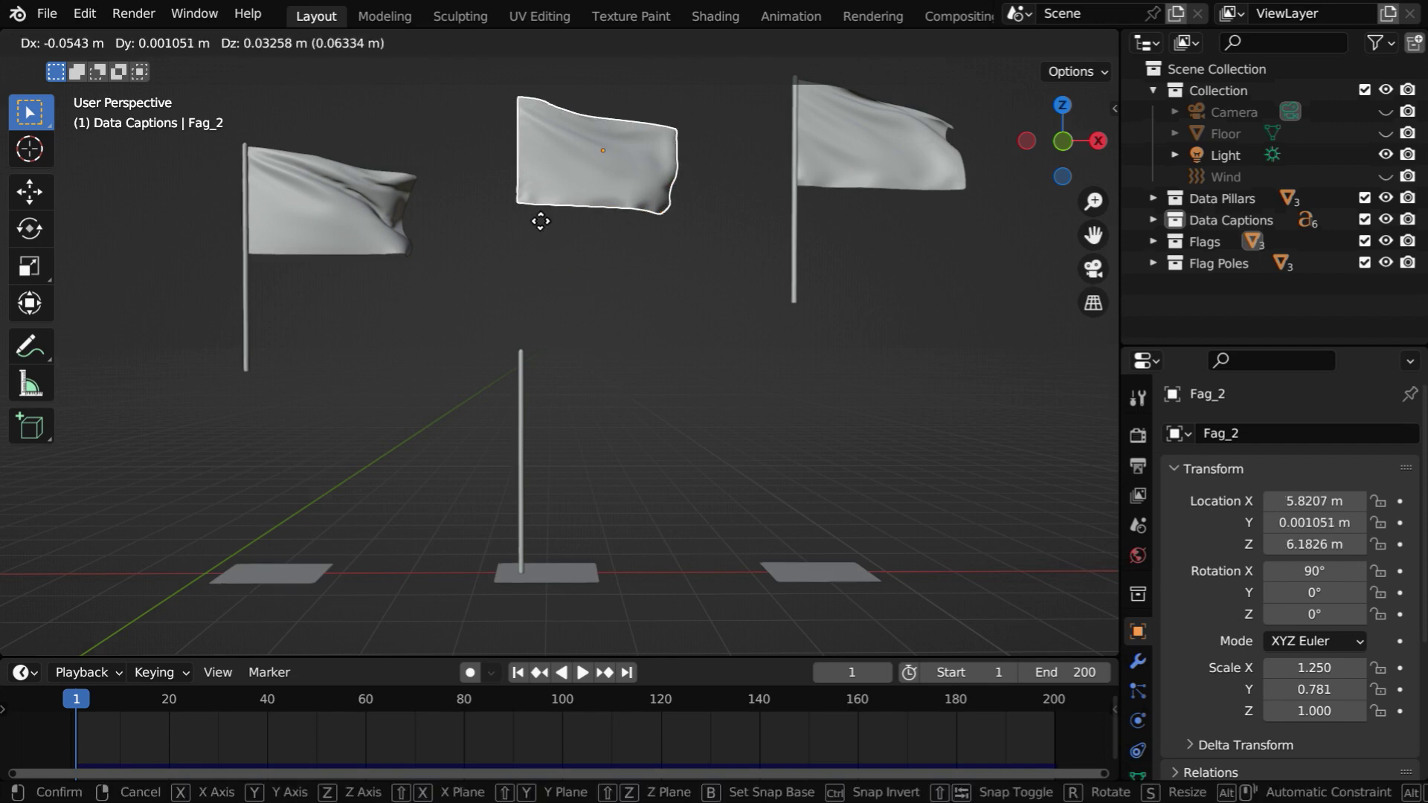
pyautogui.press('z')
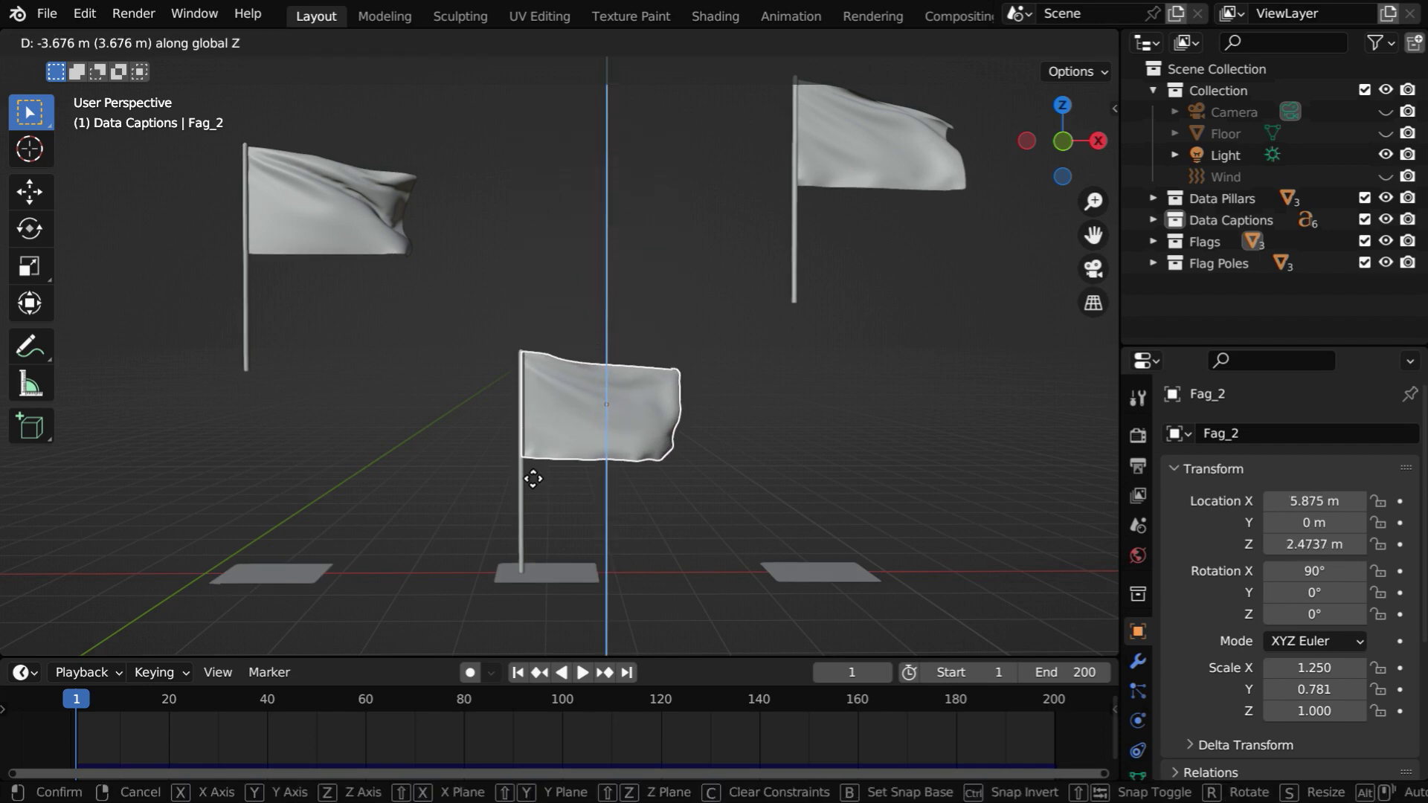
pyautogui.click(535, 485)
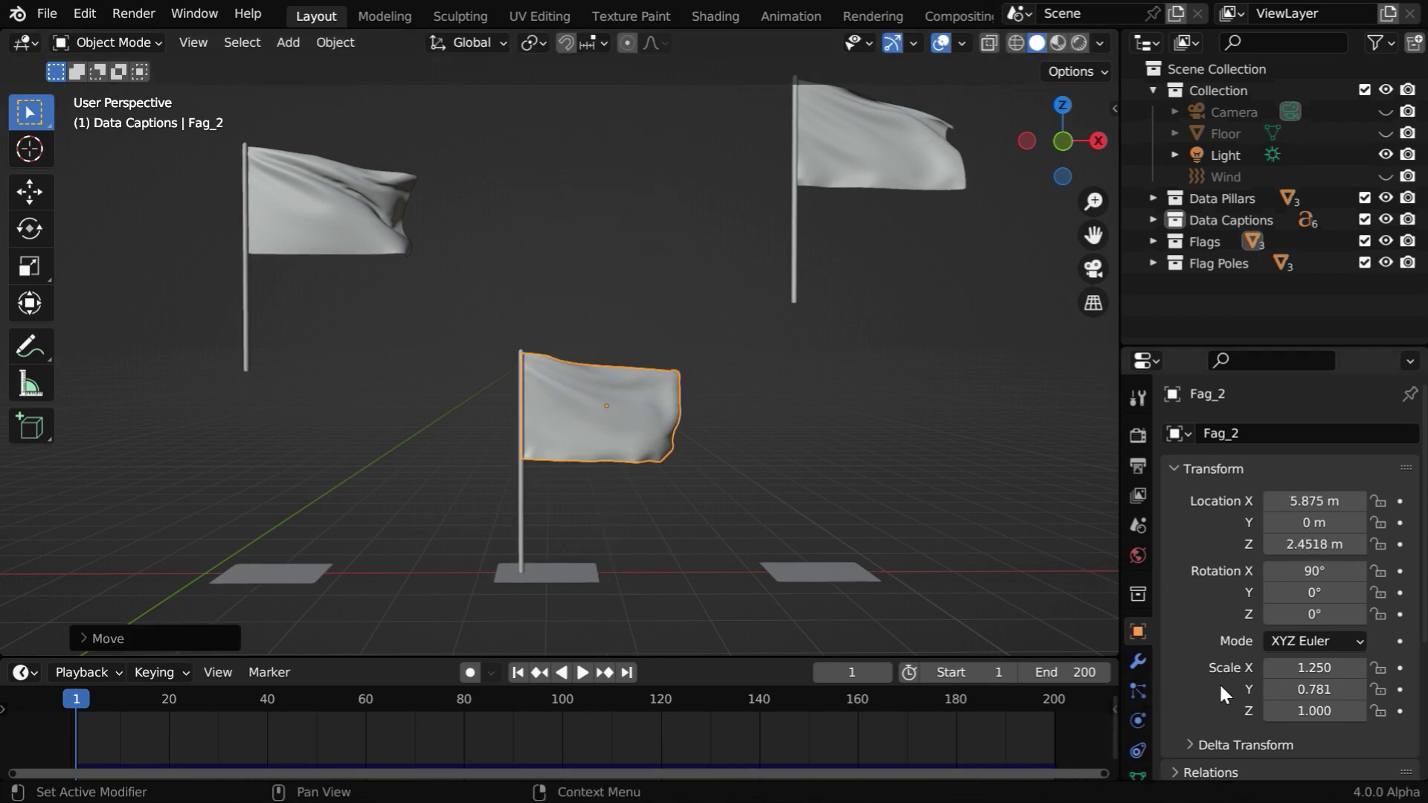
pyautogui.click(1314, 543)
pyautogui.write('2')
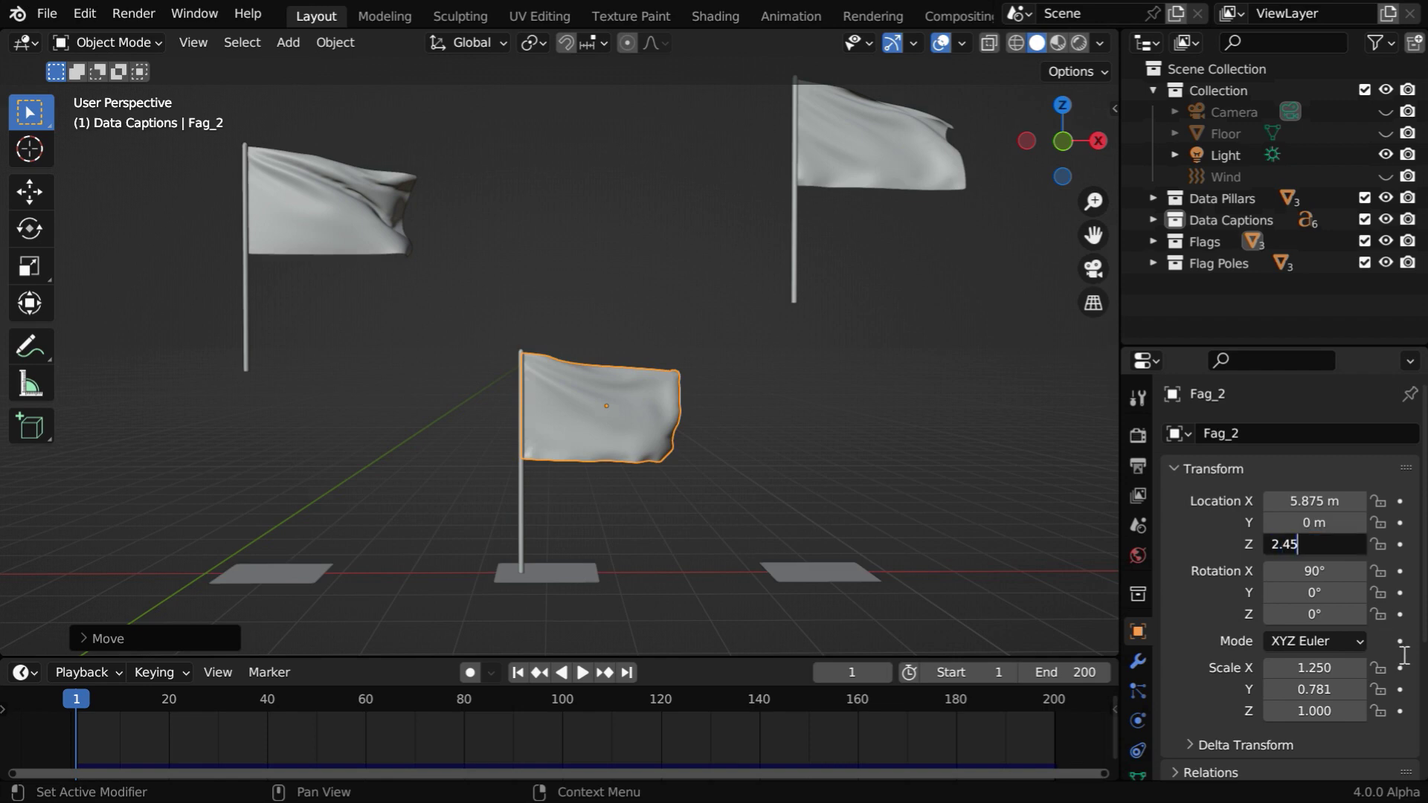
pyautogui.write('.45')
pyautogui.press('Return')
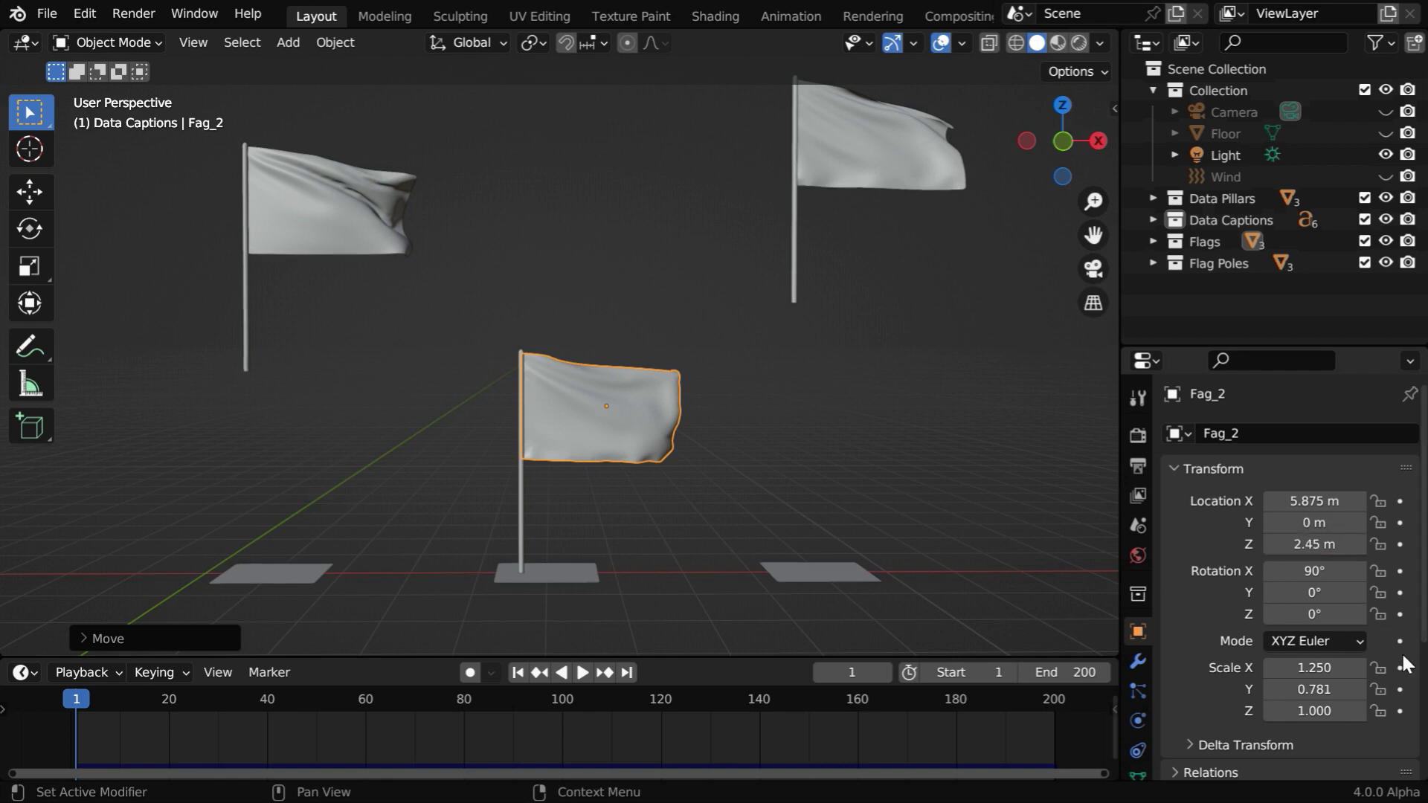
# At the Messi pillar's frame-35 keyframe, keyframe Pole_2's Z location at 1.6 m.
pyautogui.click(555, 575)
pyautogui.click(604, 673)
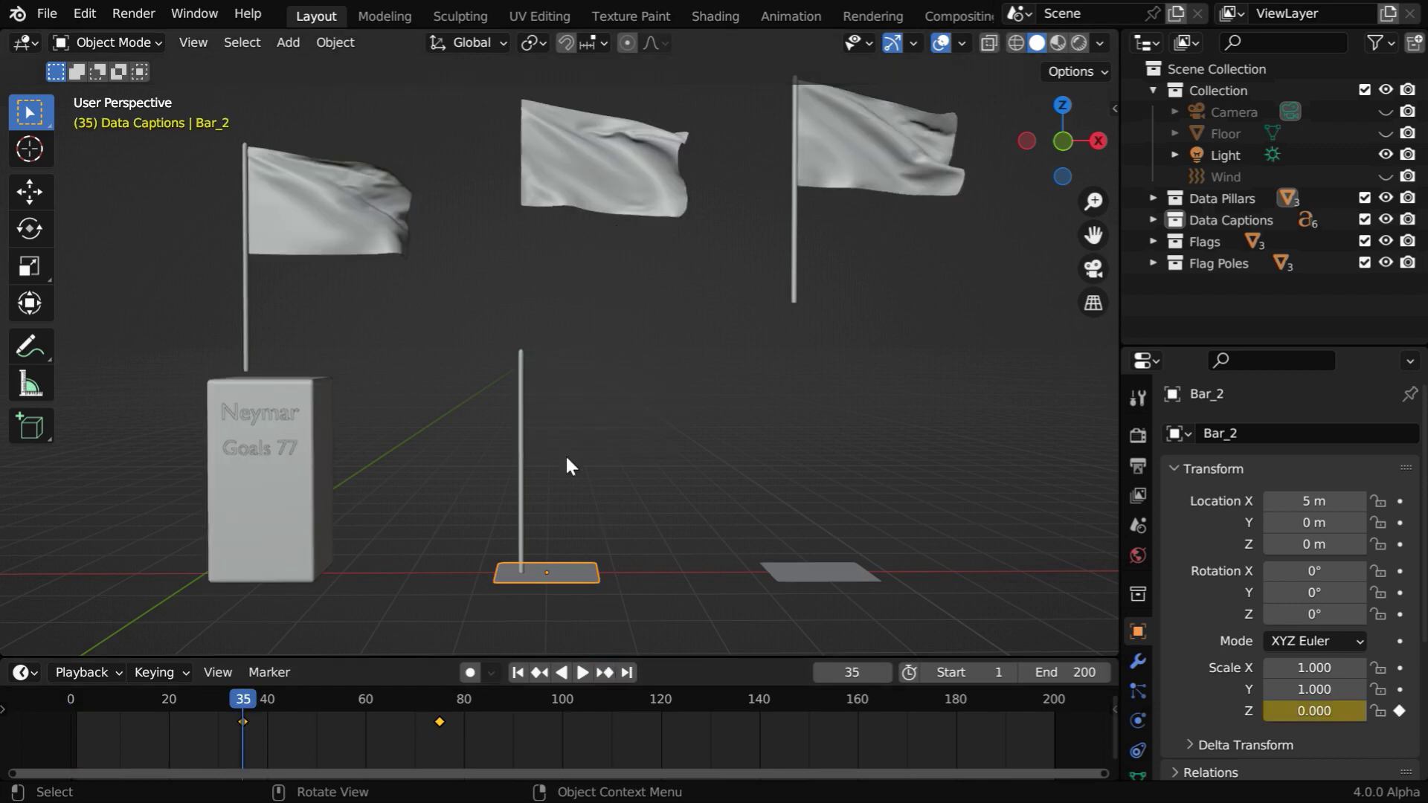
pyautogui.click(521, 467)
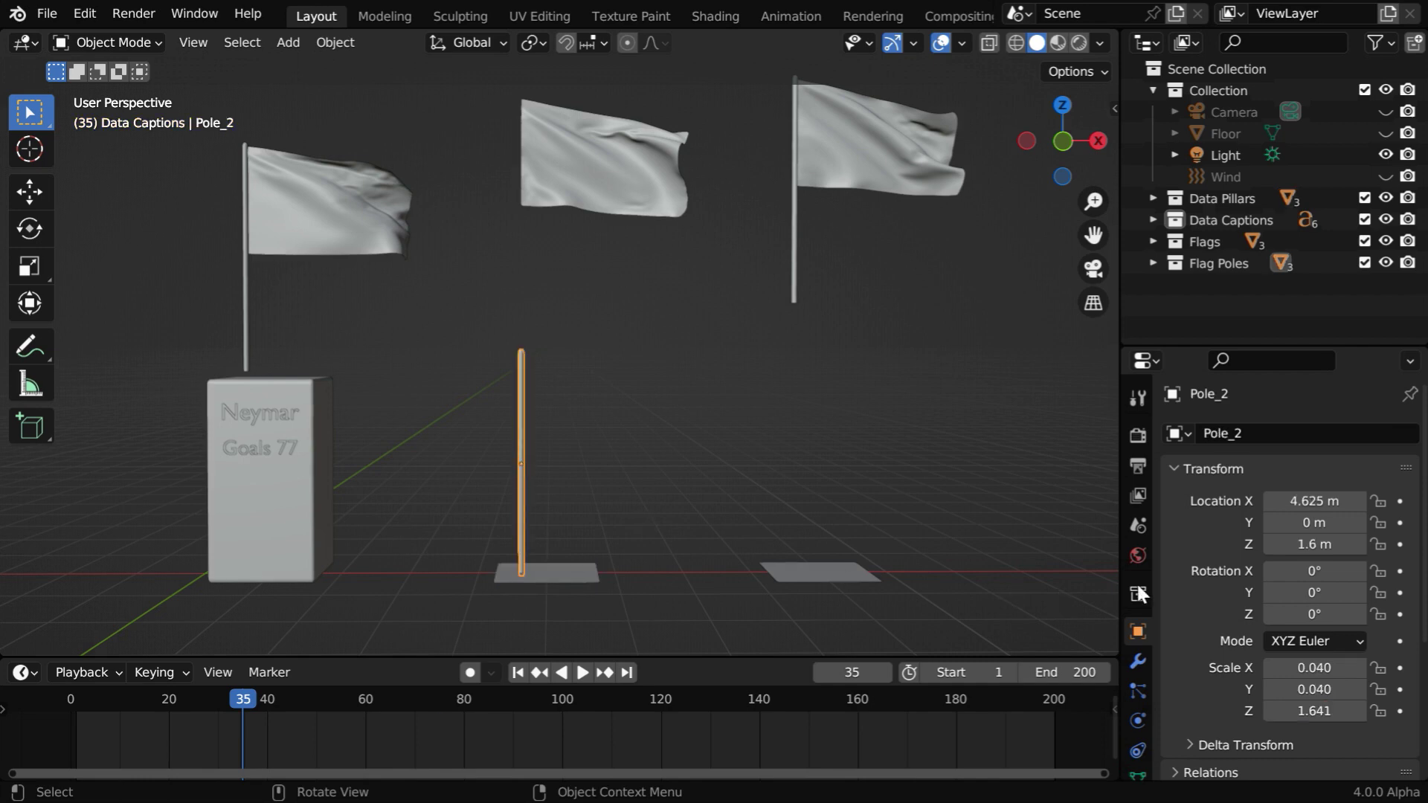
pyautogui.click(1399, 543)
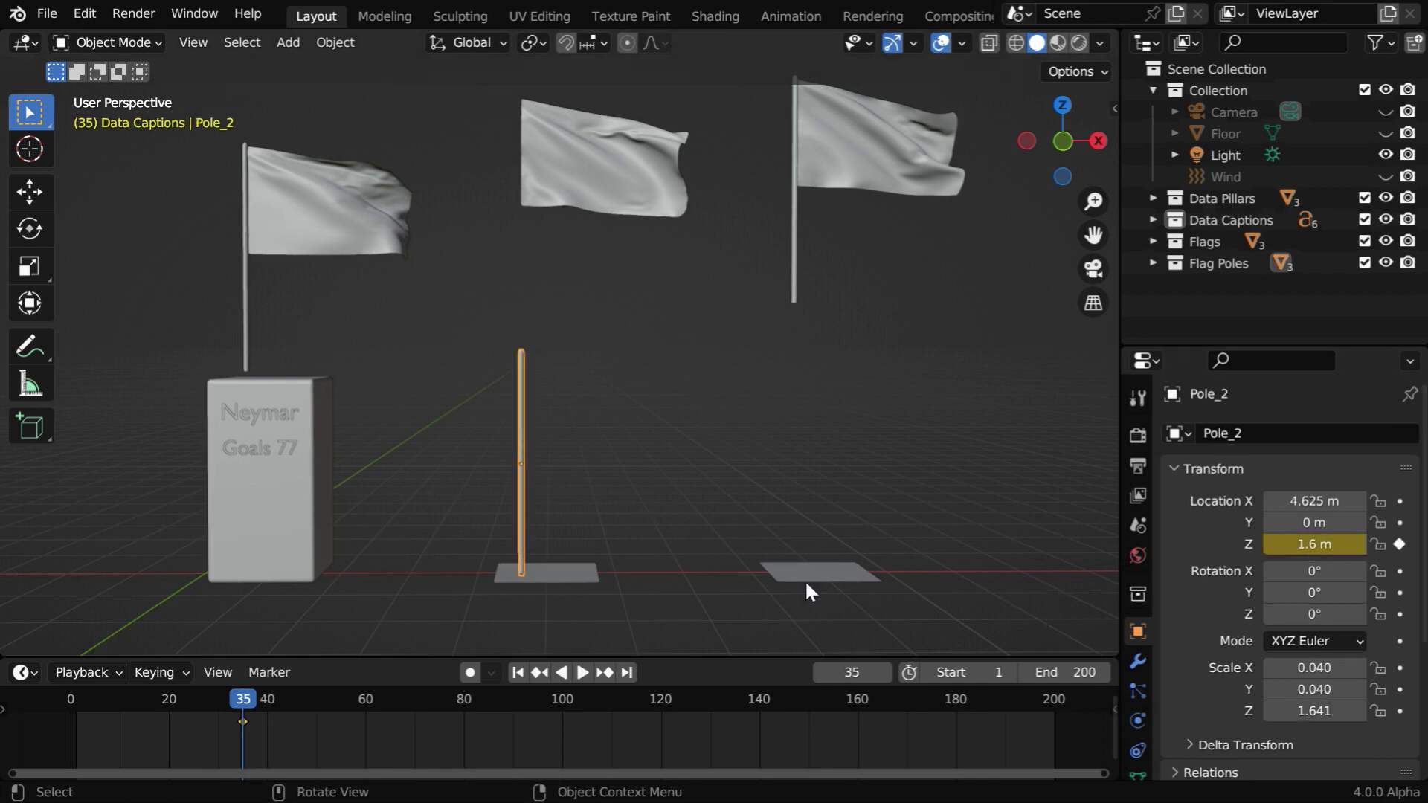
# Jump to the pillar's frame-75 keyframe and select Pole_2 in the Flag Poles collection.
pyautogui.click(558, 572)
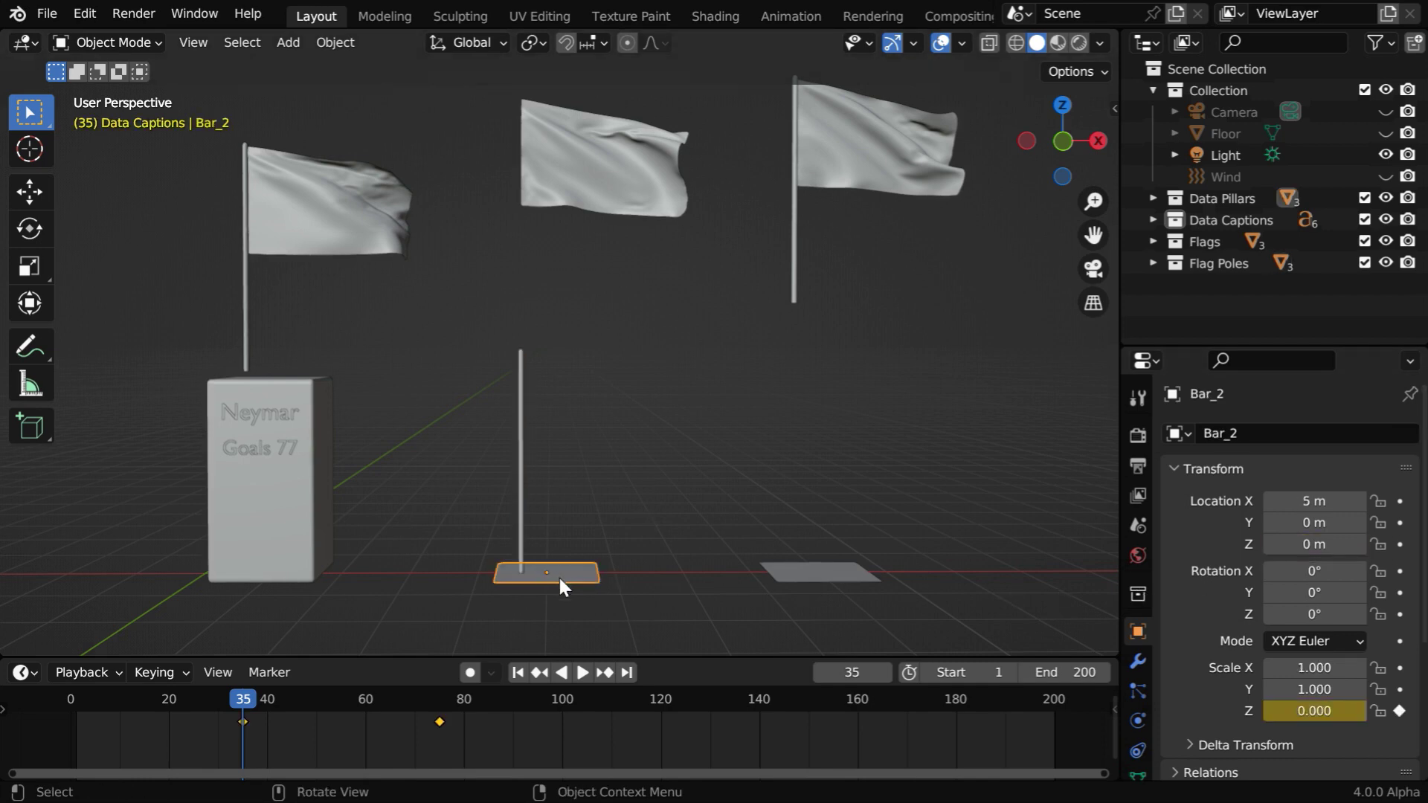
pyautogui.click(604, 673)
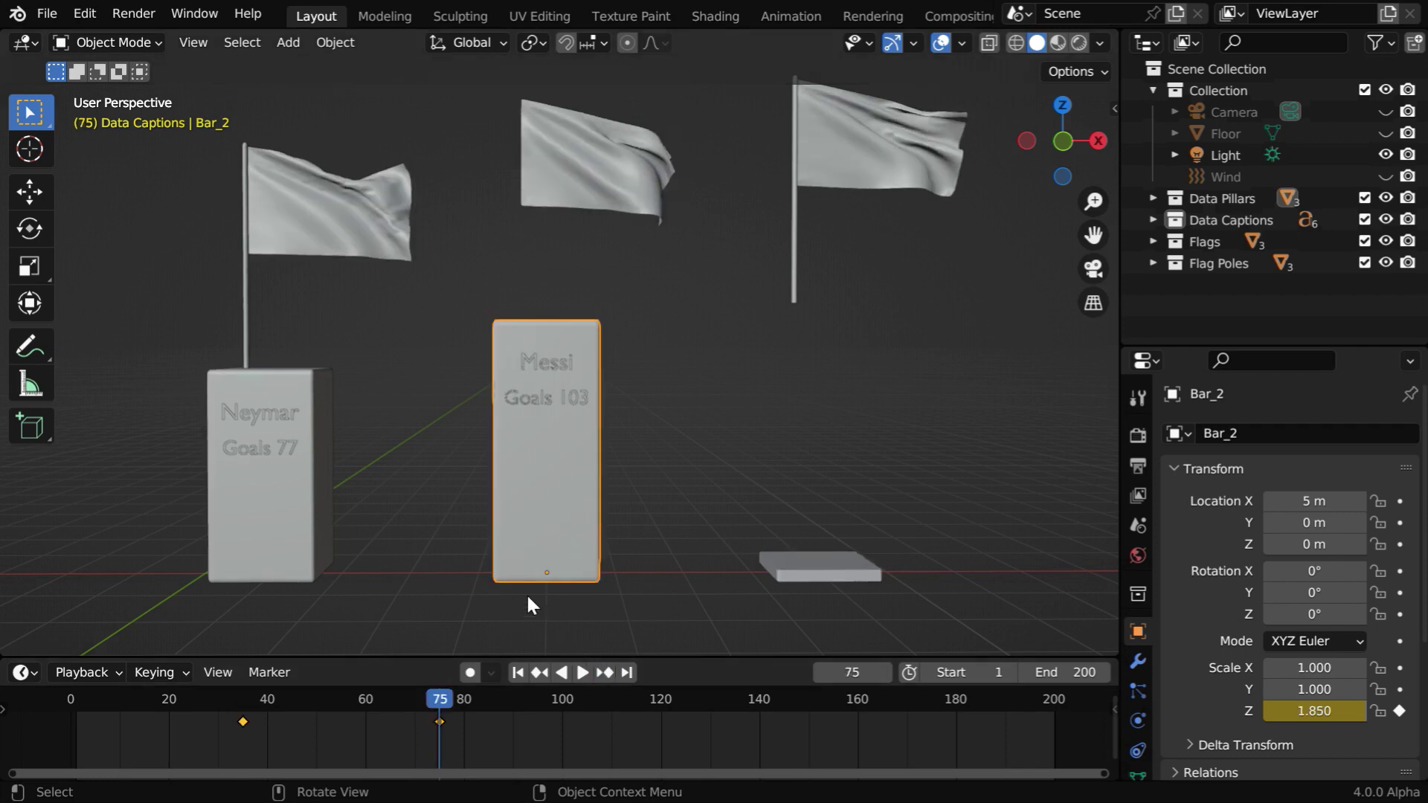
pyautogui.click(1152, 264)
pyautogui.click(1229, 306)
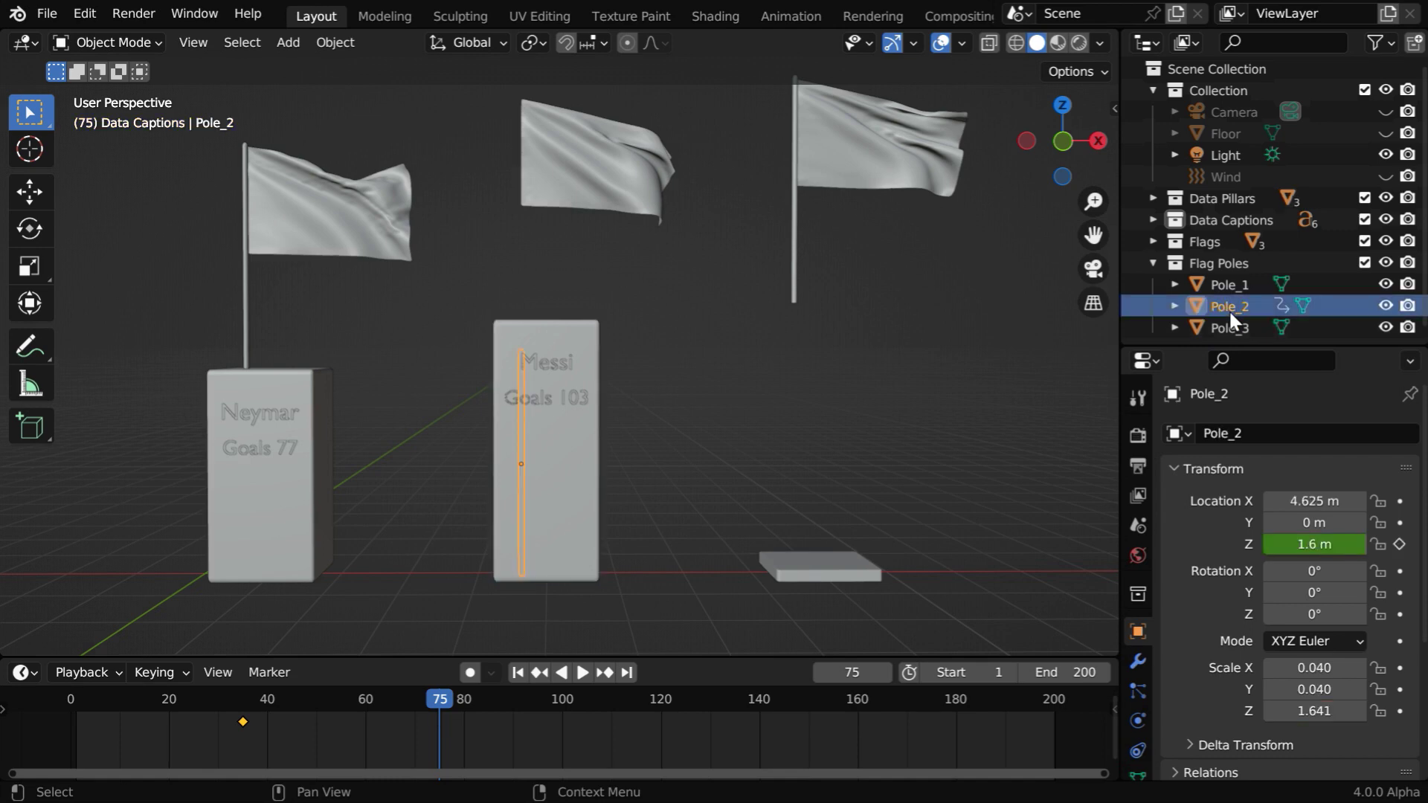
# Raise Pole_2 to Location Z 5.3 m and keyframe it at frame 75.
pyautogui.press('g')
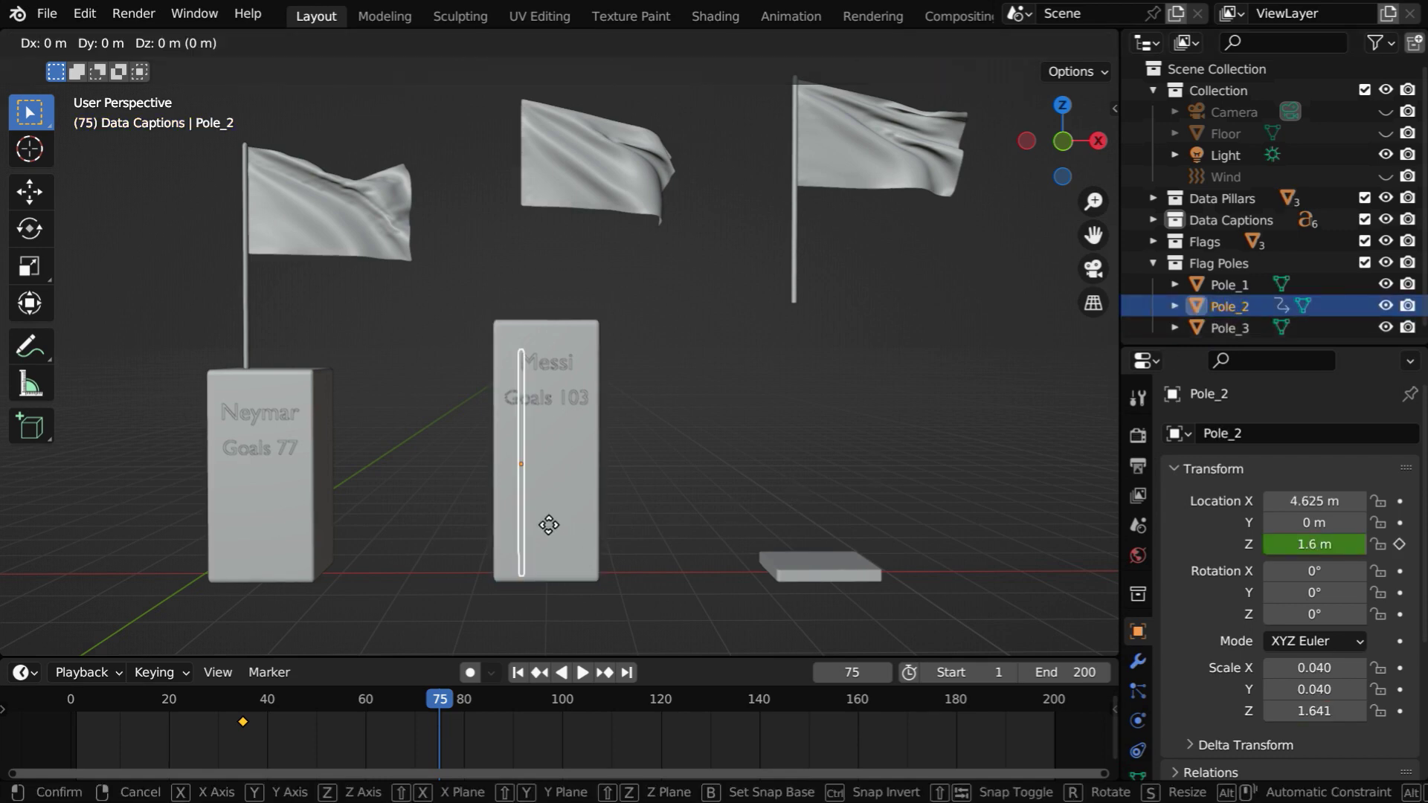
pyautogui.press('z')
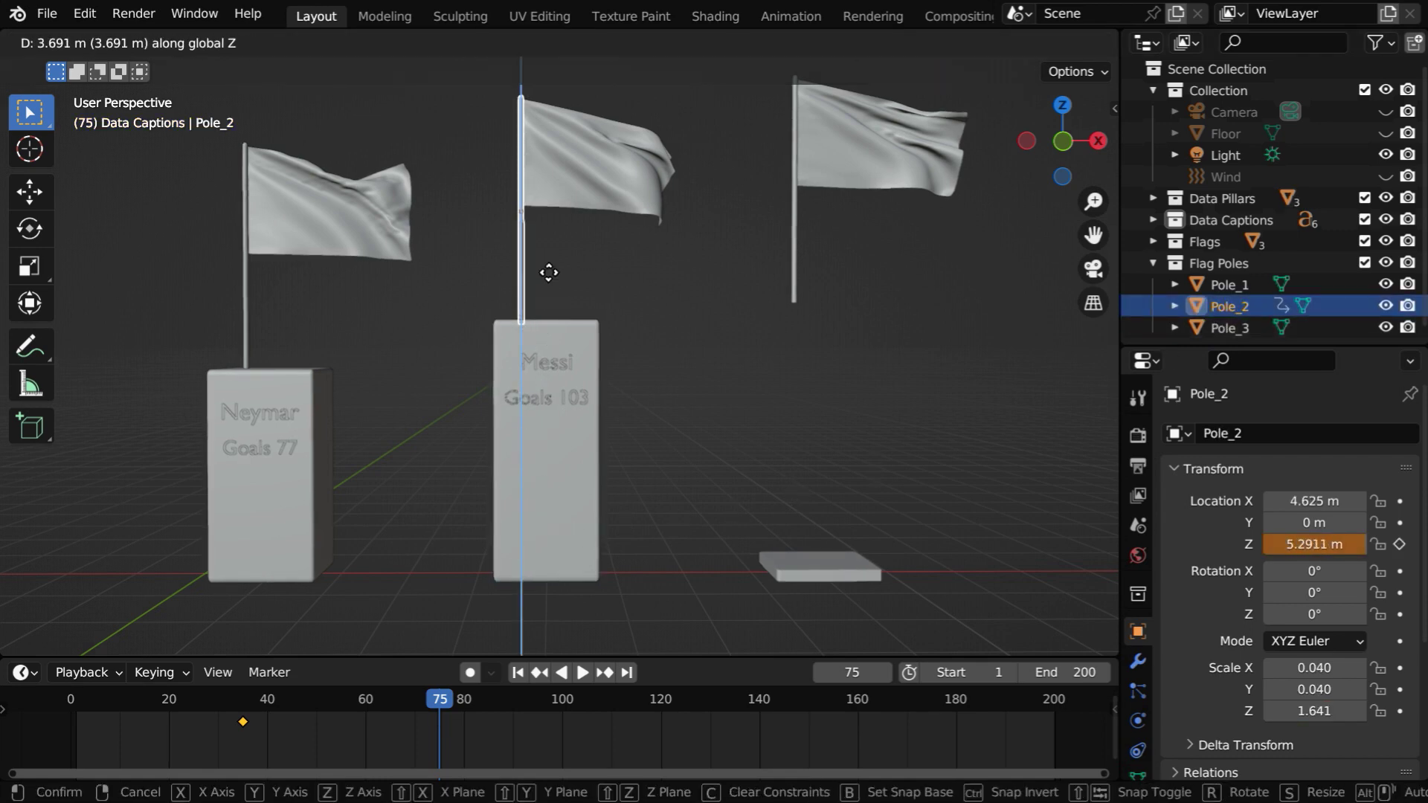
pyautogui.click(549, 268)
pyautogui.click(1301, 545)
pyautogui.write('5.3')
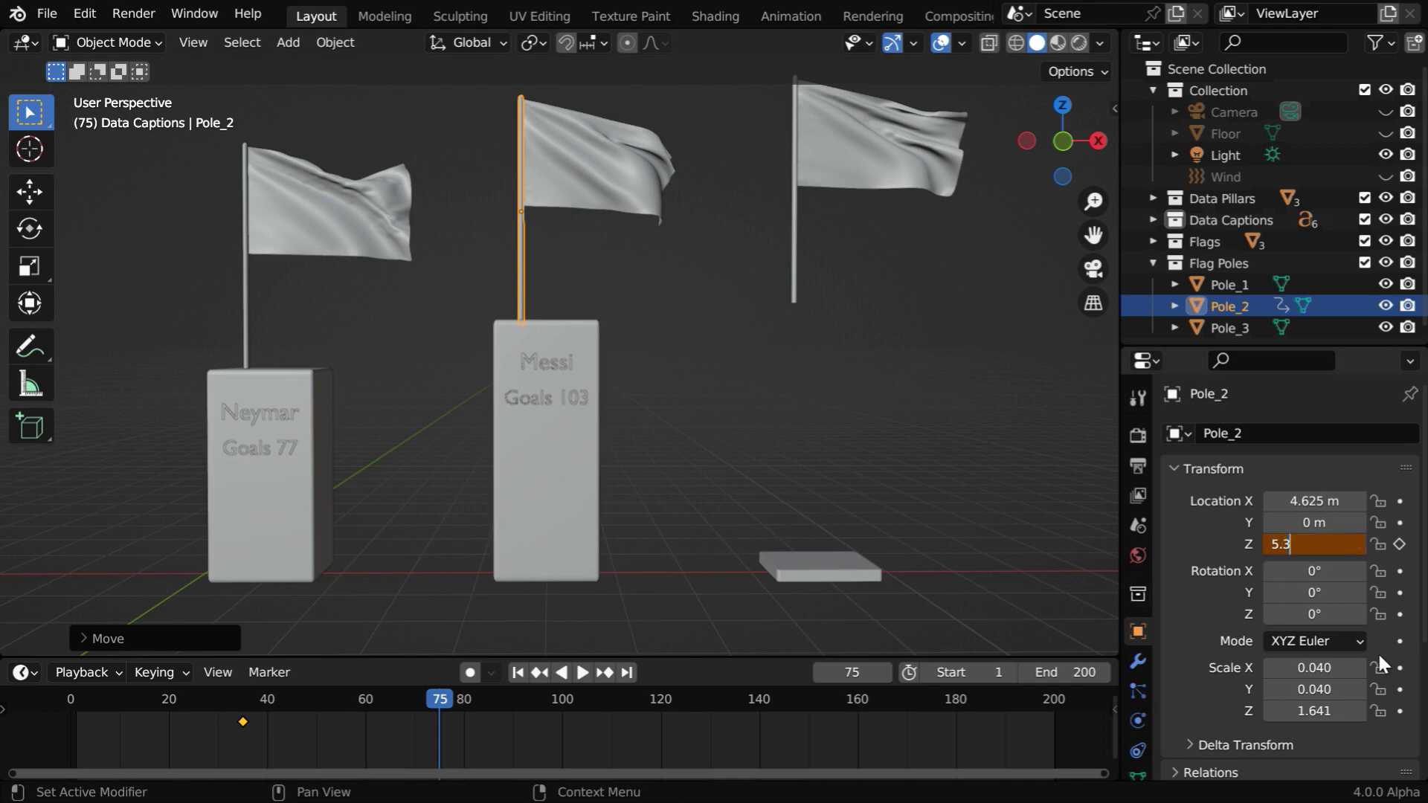
pyautogui.press('Return')
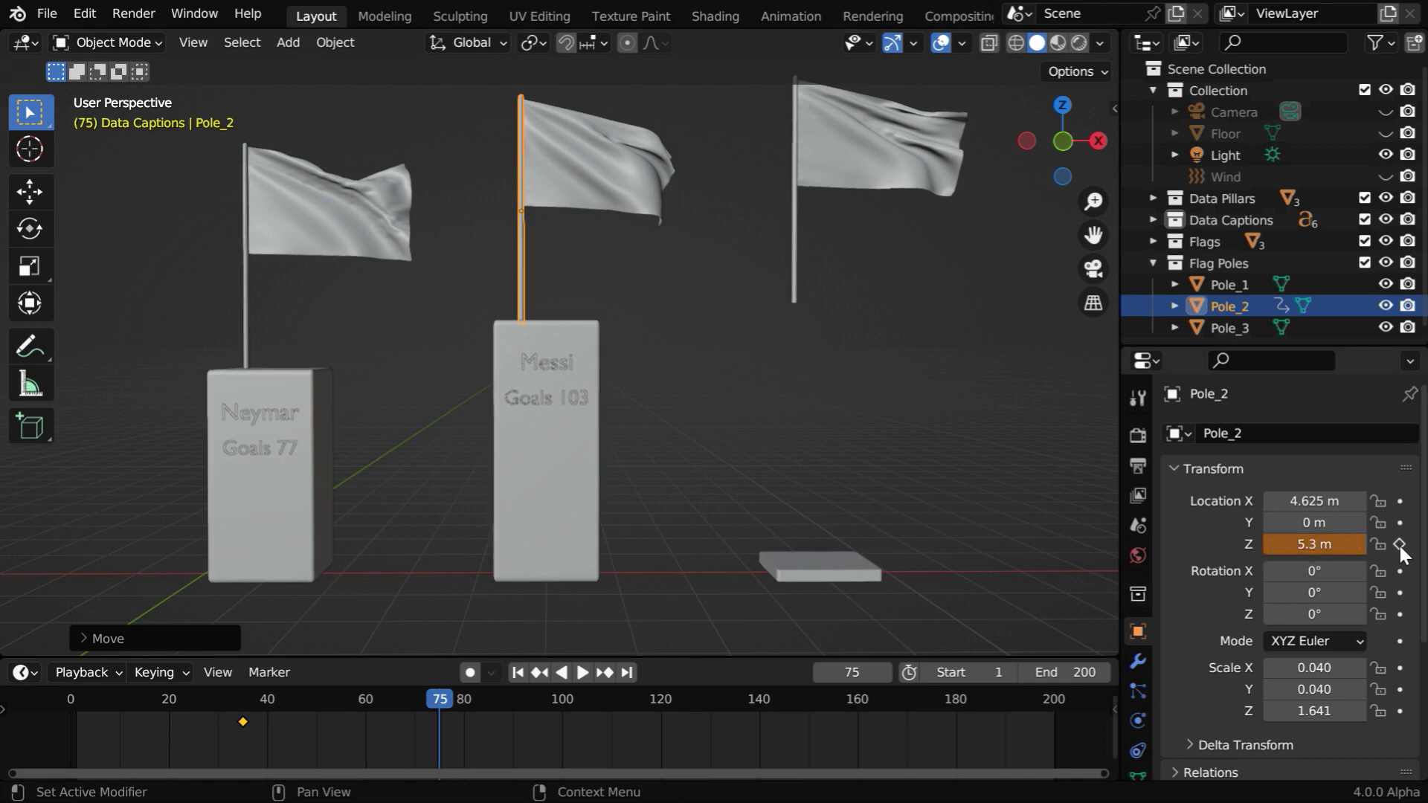
pyautogui.click(1400, 545)
# Play from frame 35 to check the pole's rise, then select Fag_2 and return to frame 1.
pyautogui.click(540, 673)
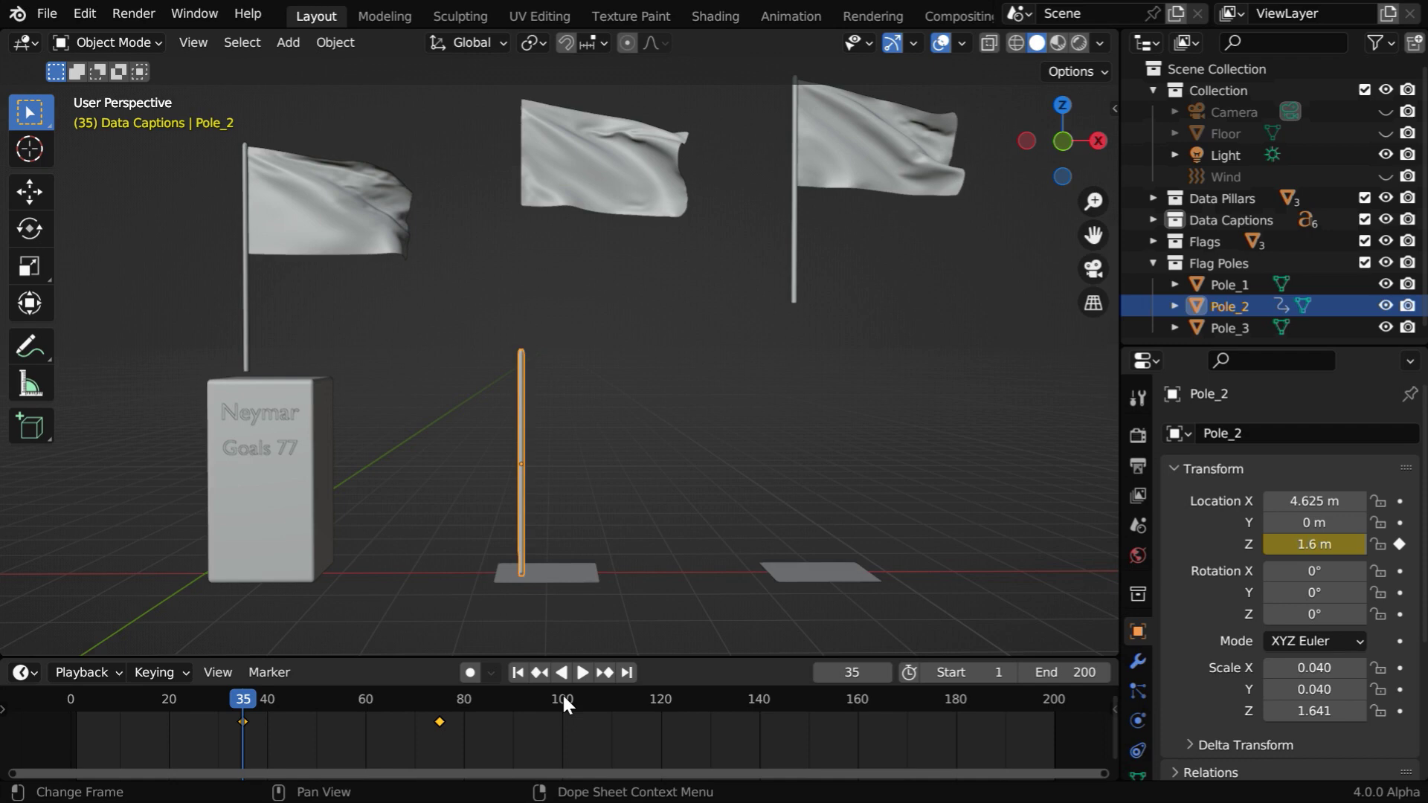
pyautogui.click(584, 673)
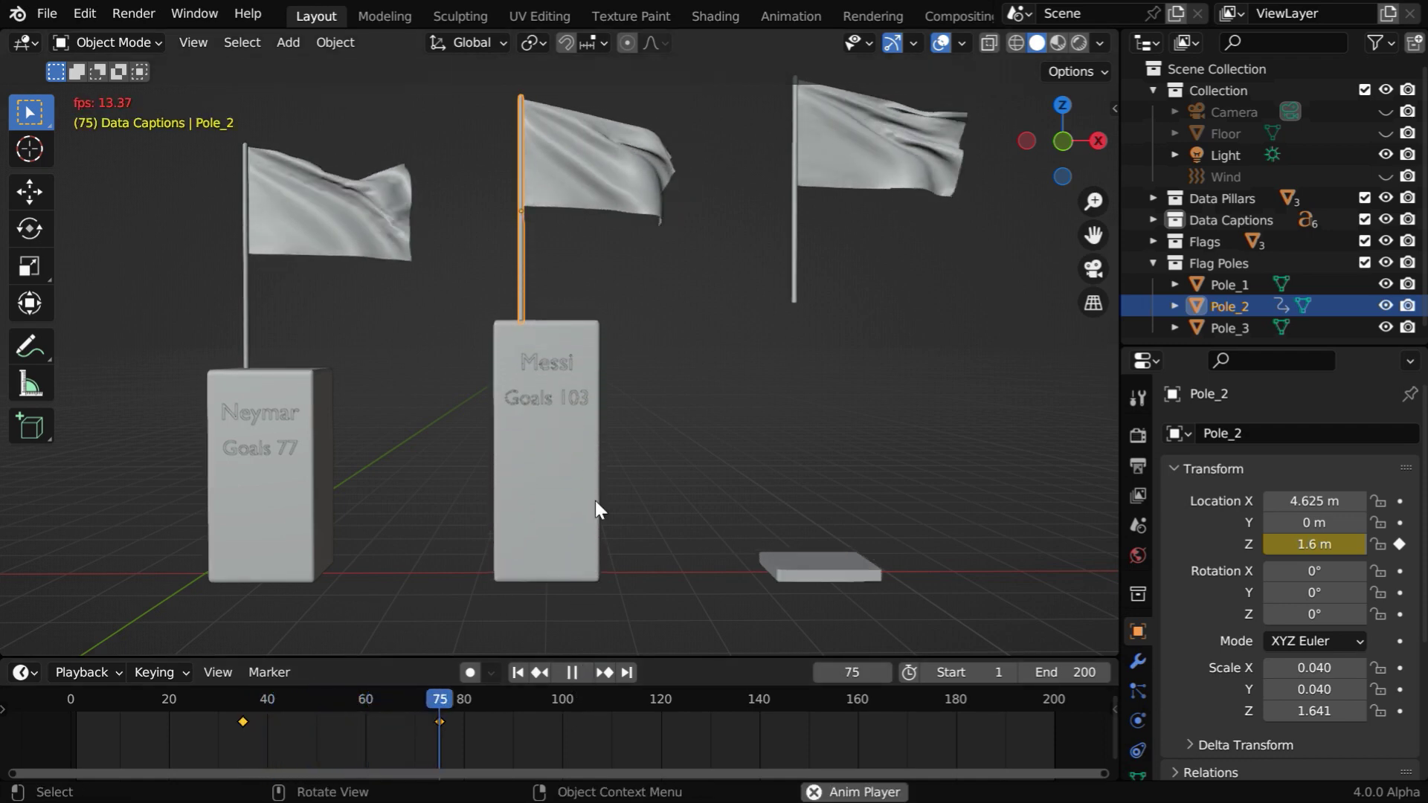
pyautogui.click(574, 671)
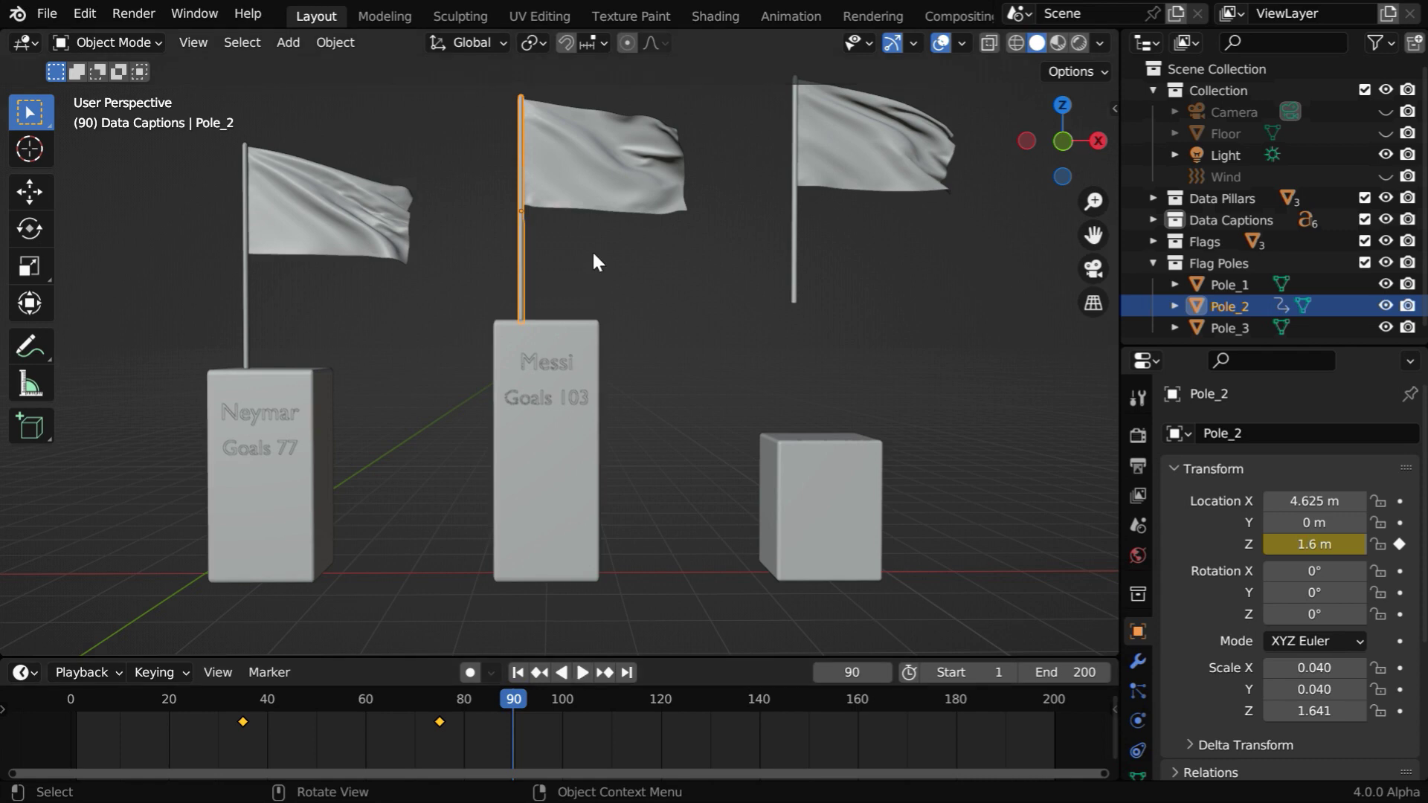
pyautogui.click(600, 168)
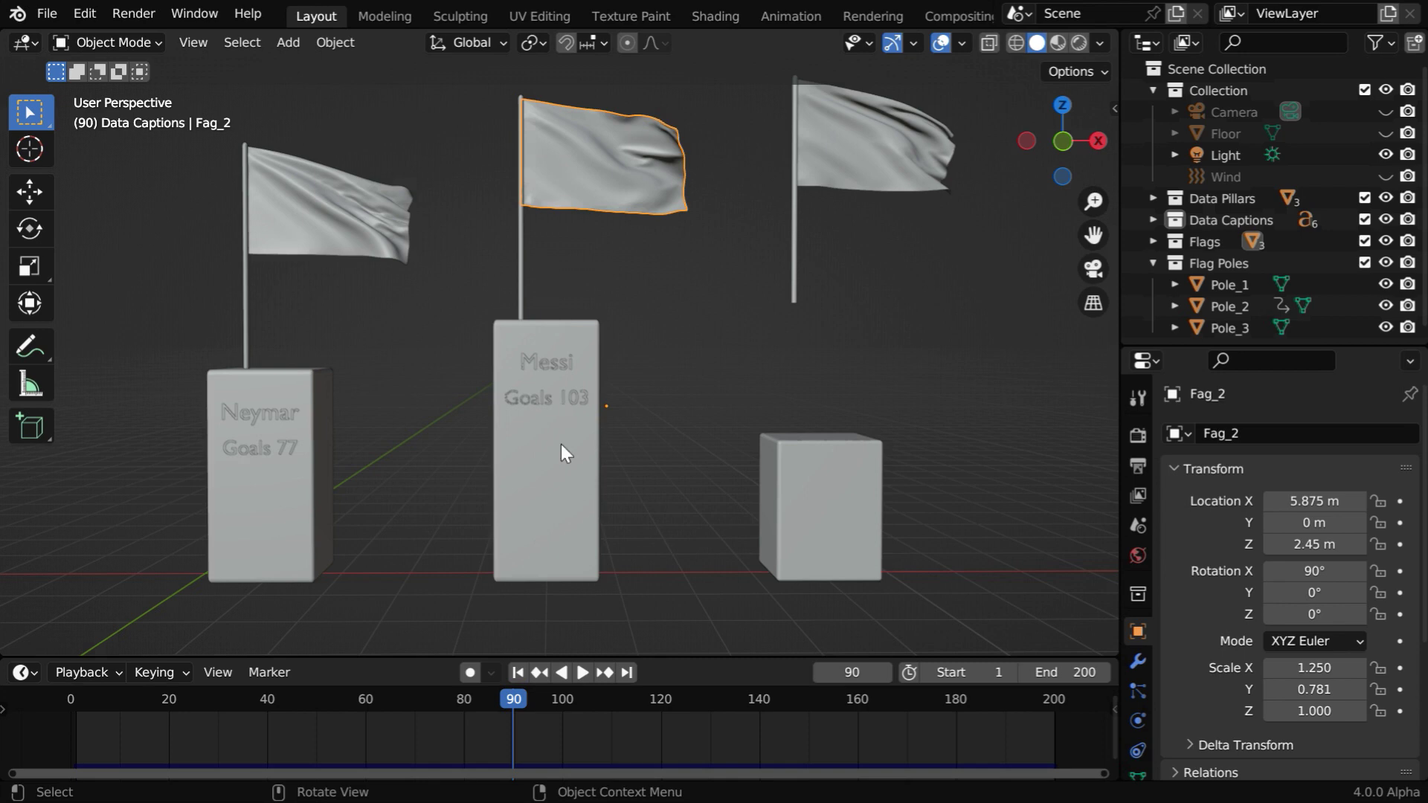
pyautogui.click(518, 672)
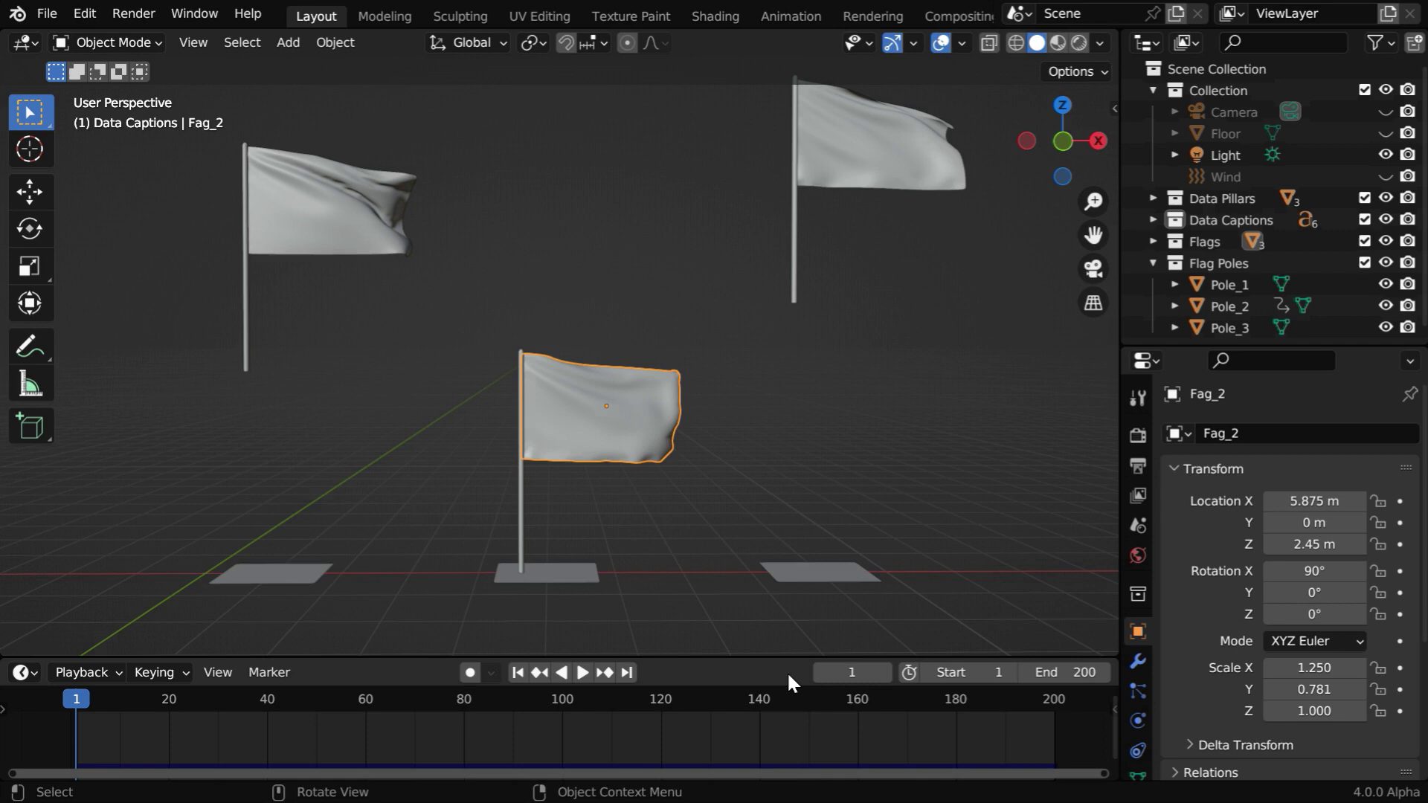
# Review Fag_2's Subdivision and Cloth modifiers and physics settings, then open the Add Modifier list.
pyautogui.click(1135, 662)
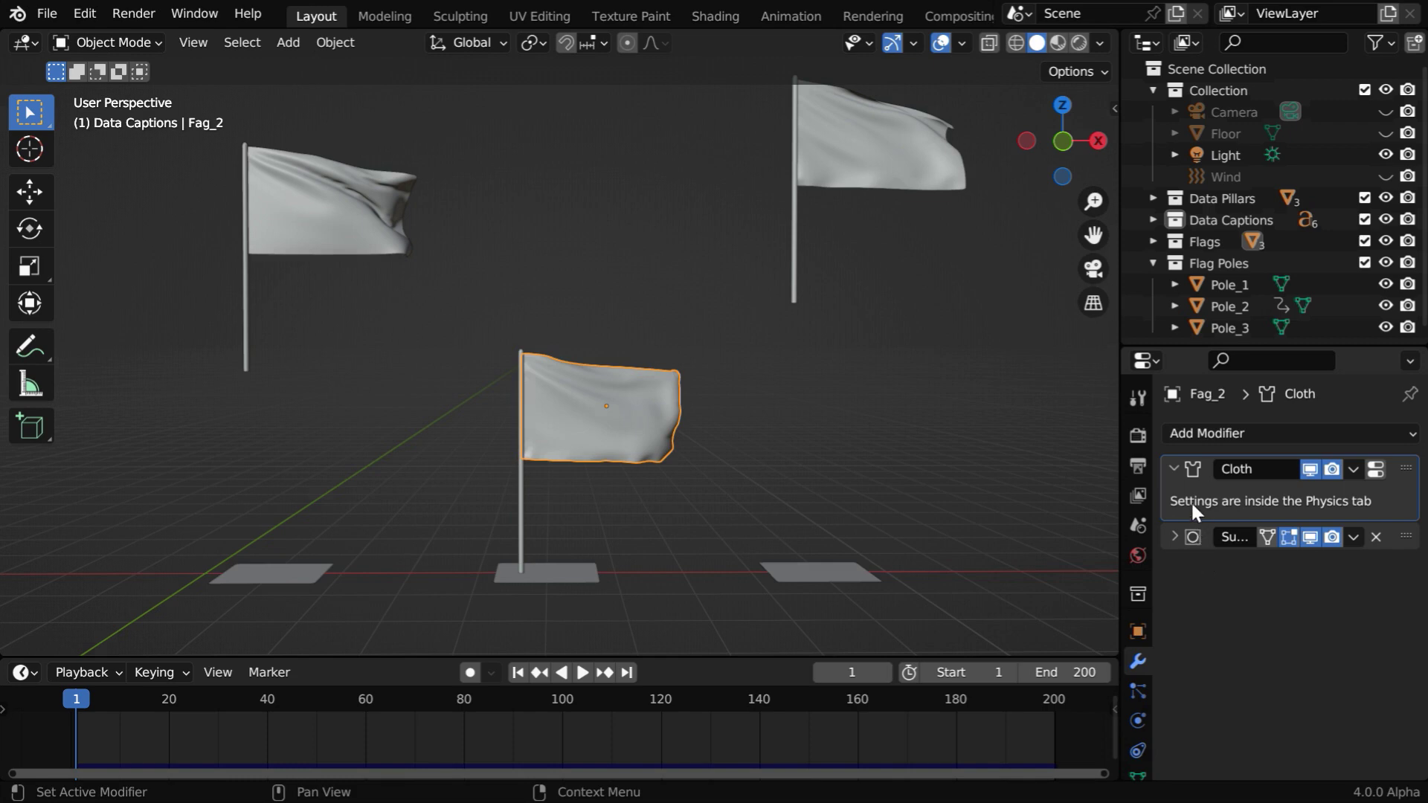
pyautogui.click(1174, 538)
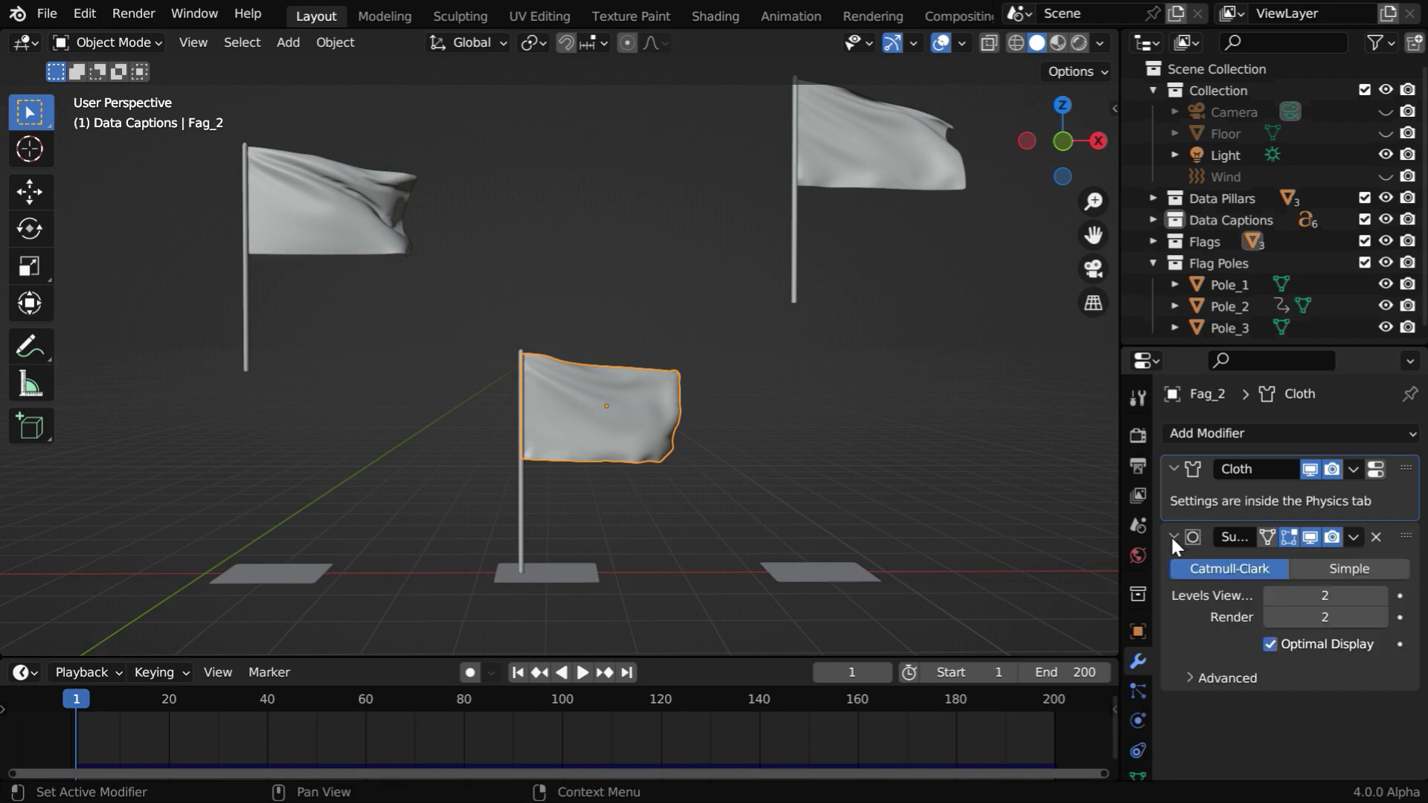
pyautogui.click(1174, 538)
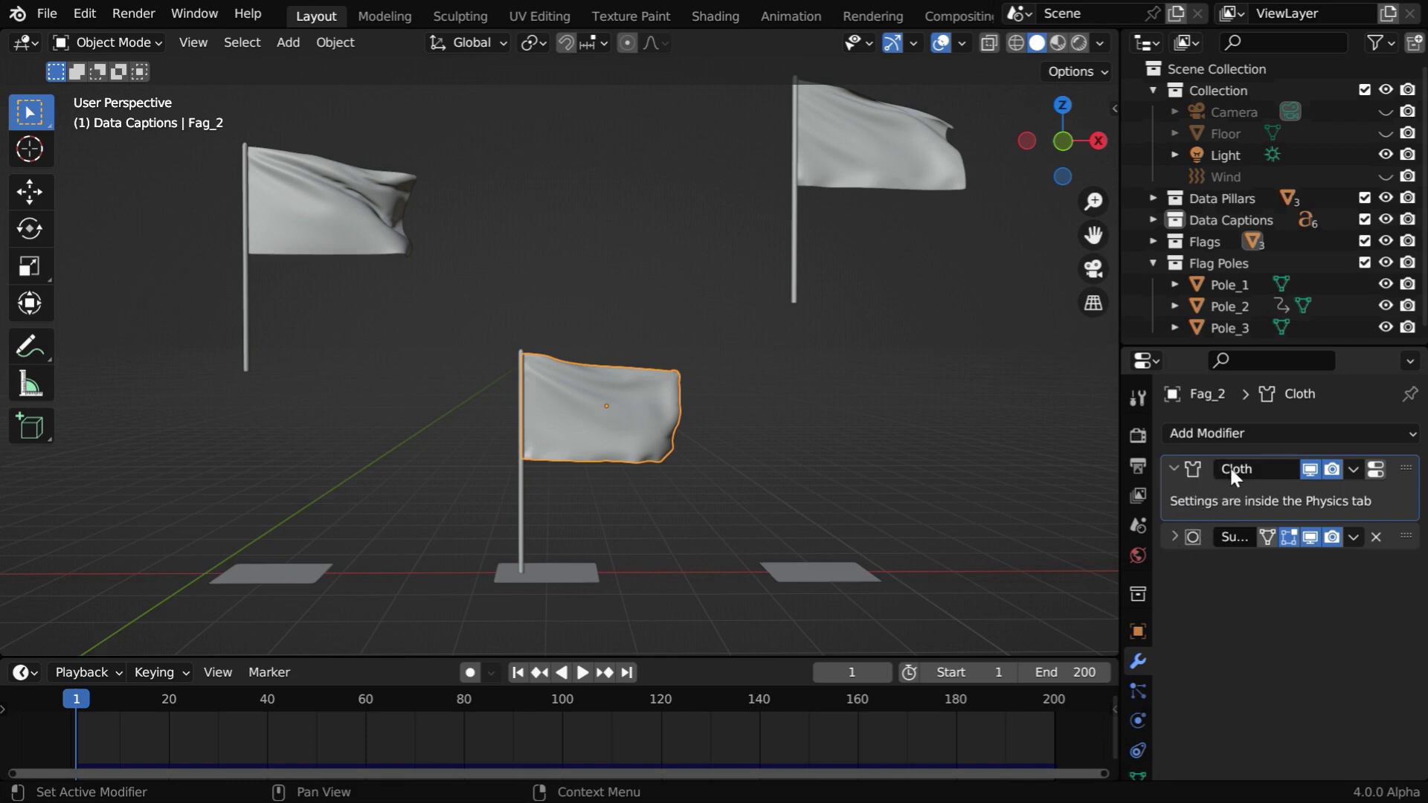
pyautogui.click(1139, 715)
pyautogui.scroll(-3, 1247, 711)
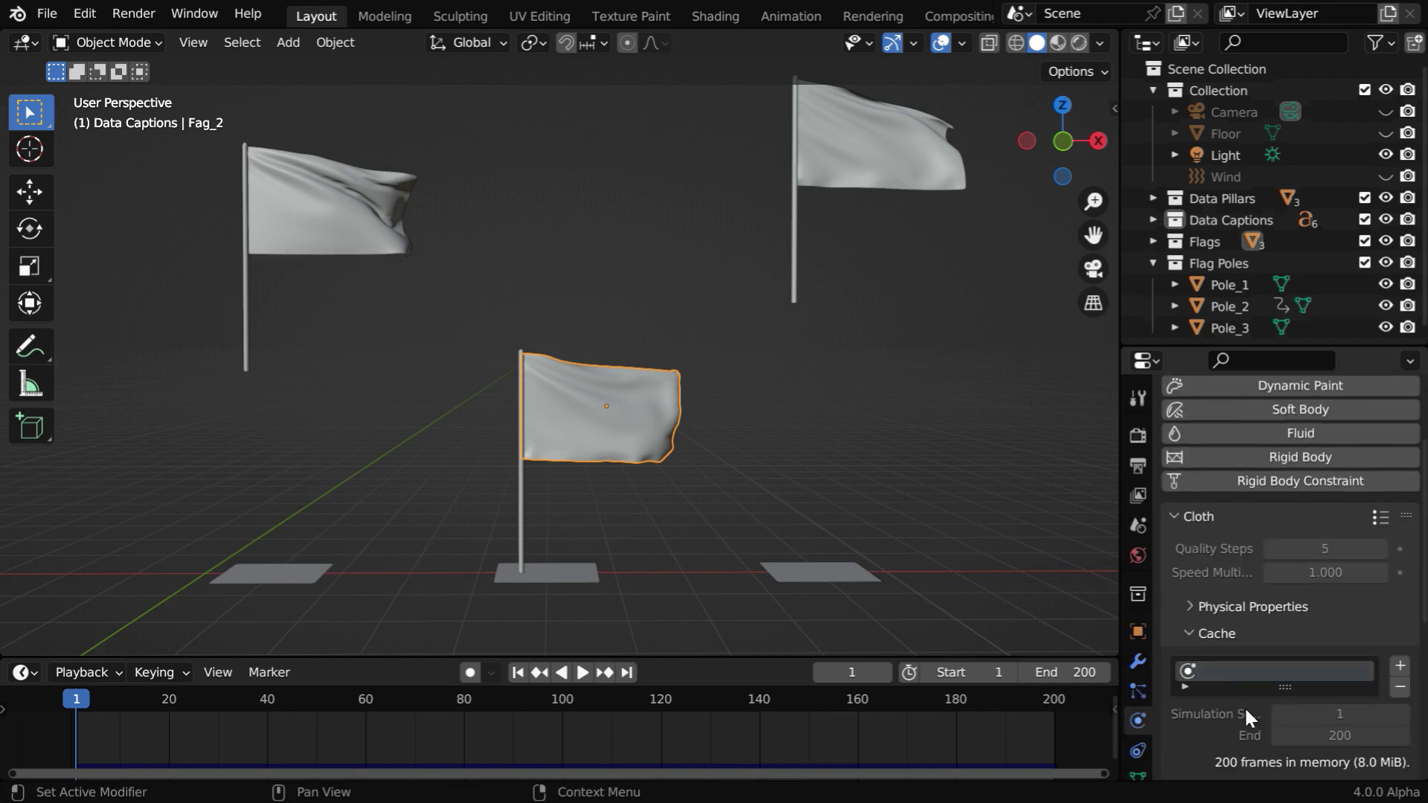
pyautogui.scroll(3, 1247, 712)
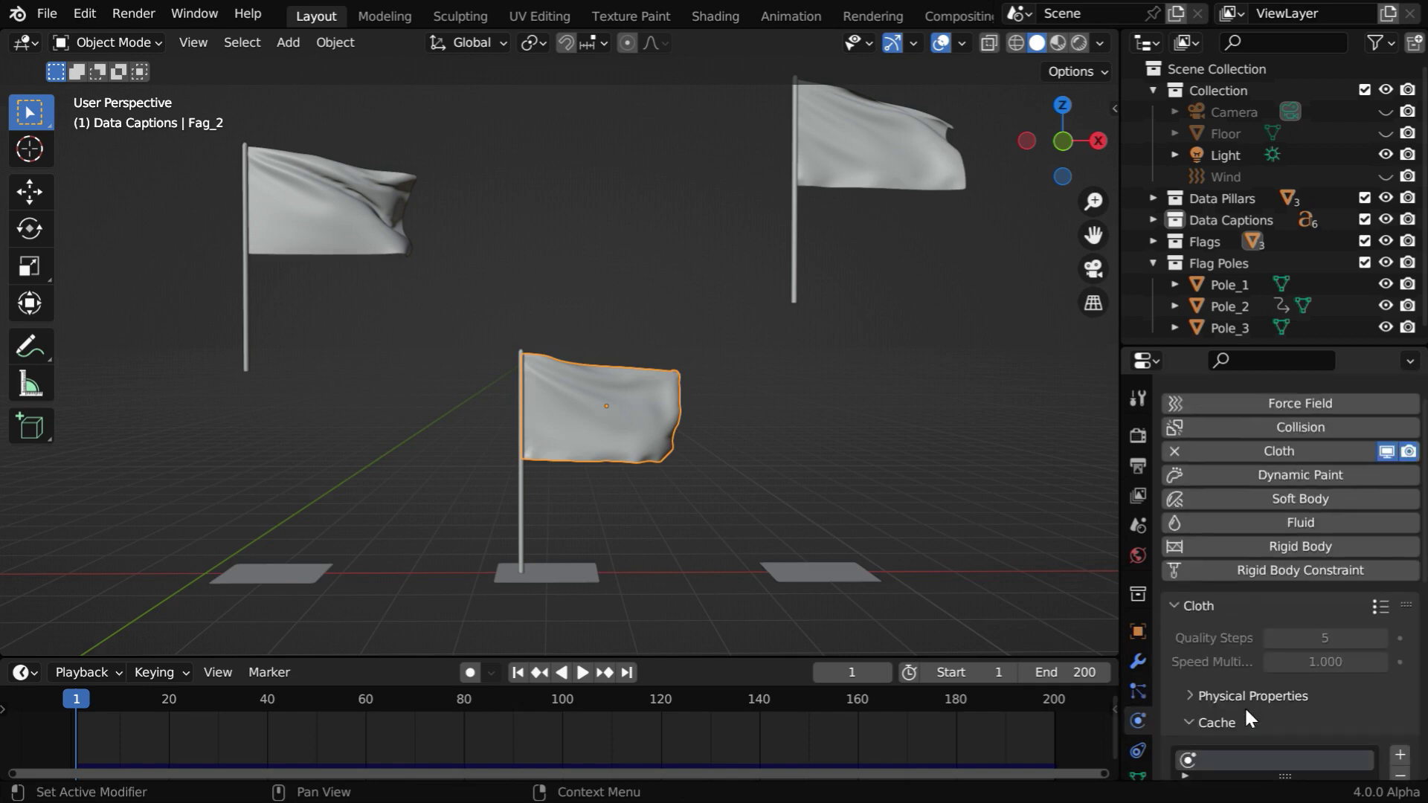
pyautogui.click(1138, 660)
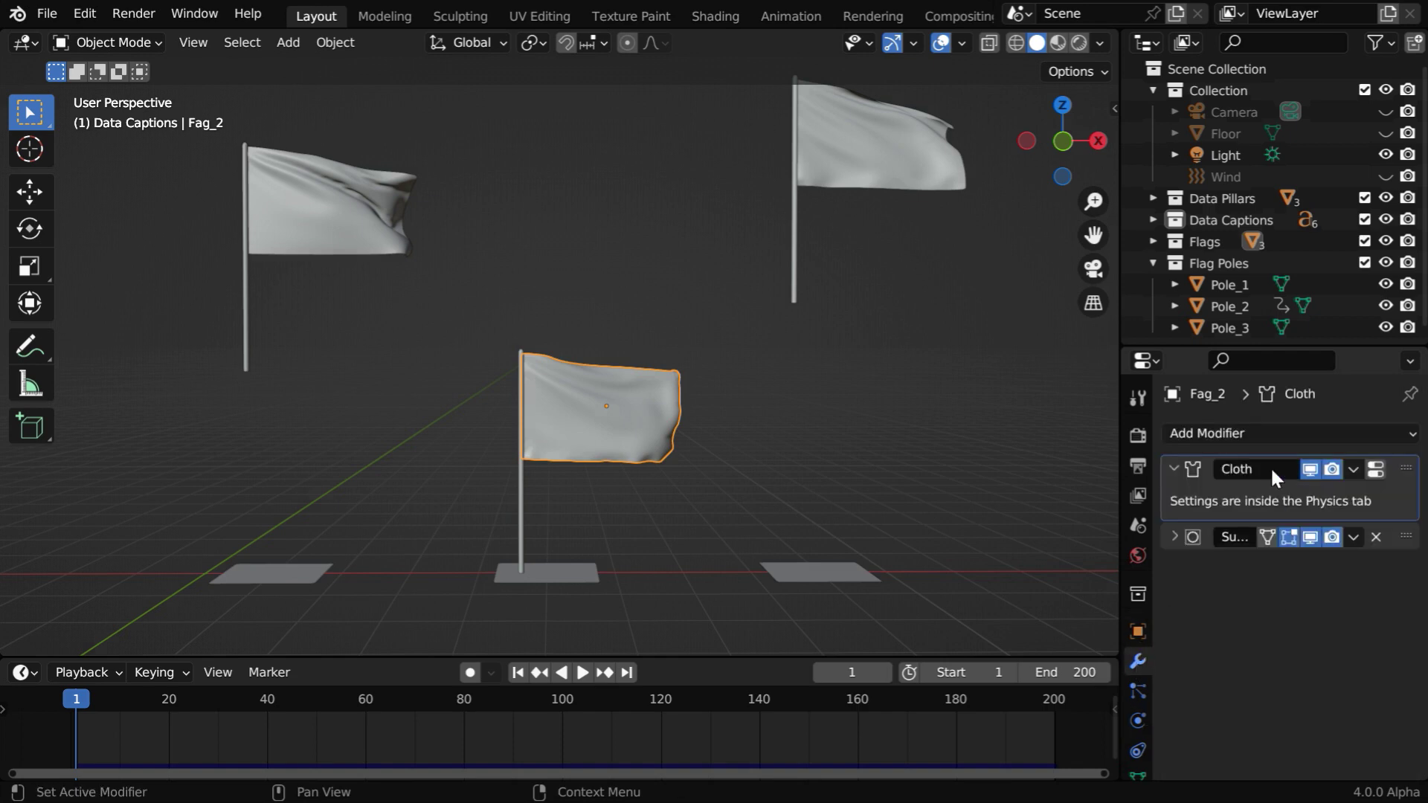
pyautogui.click(1270, 433)
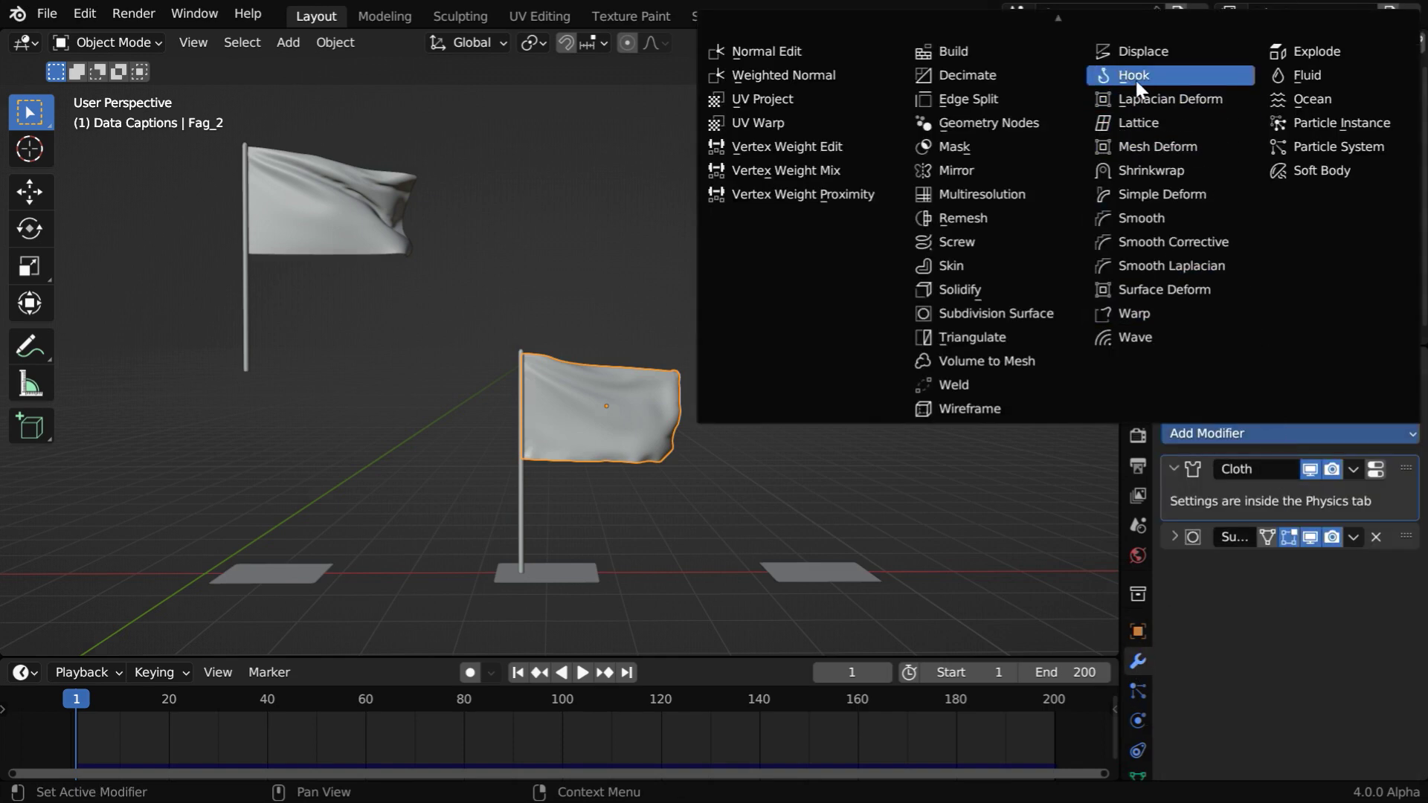
# Add a Hook modifier to Fag_2 and move it above Cloth to the top of the stack.
pyautogui.click(1157, 75)
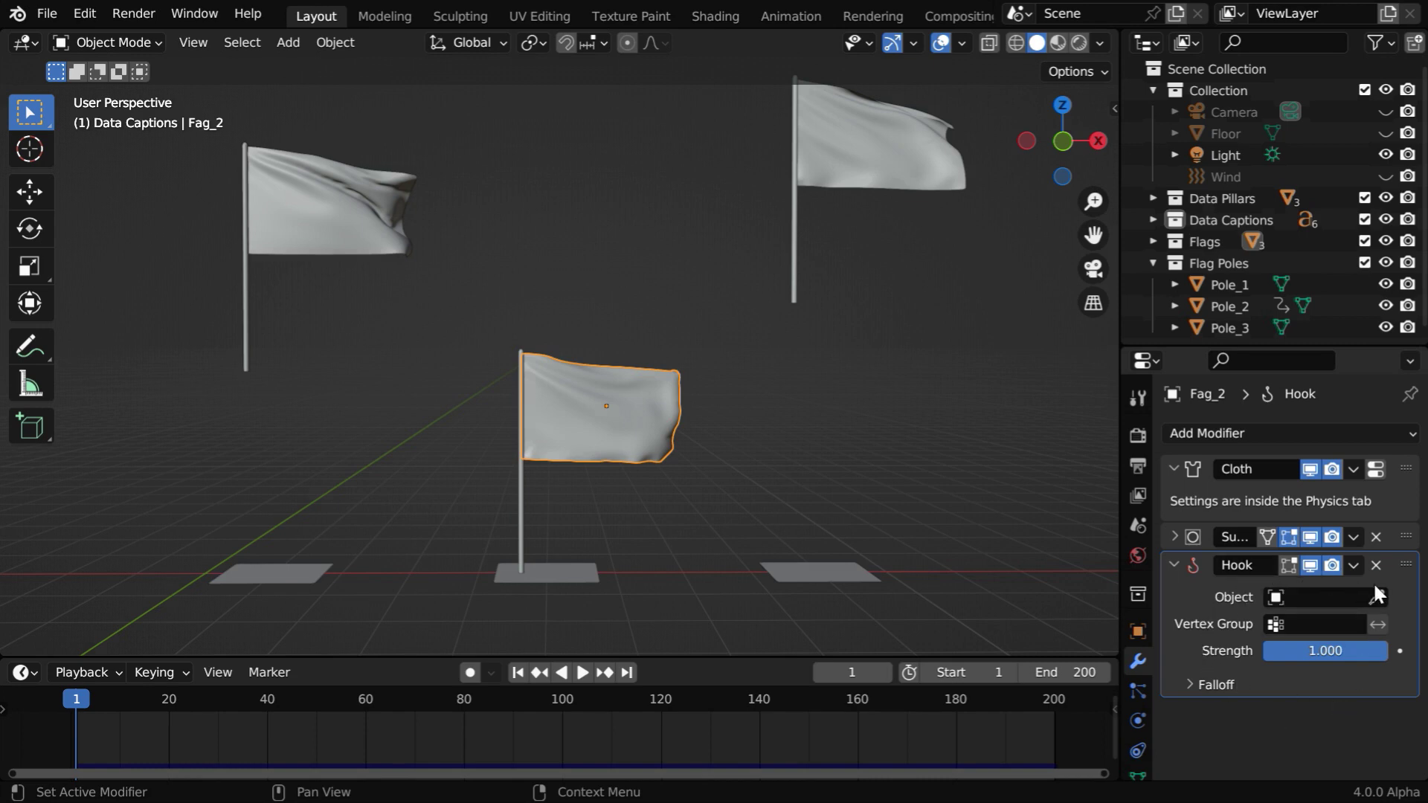
pyautogui.moveTo(1400, 565); pyautogui.dragTo(1373, 448)
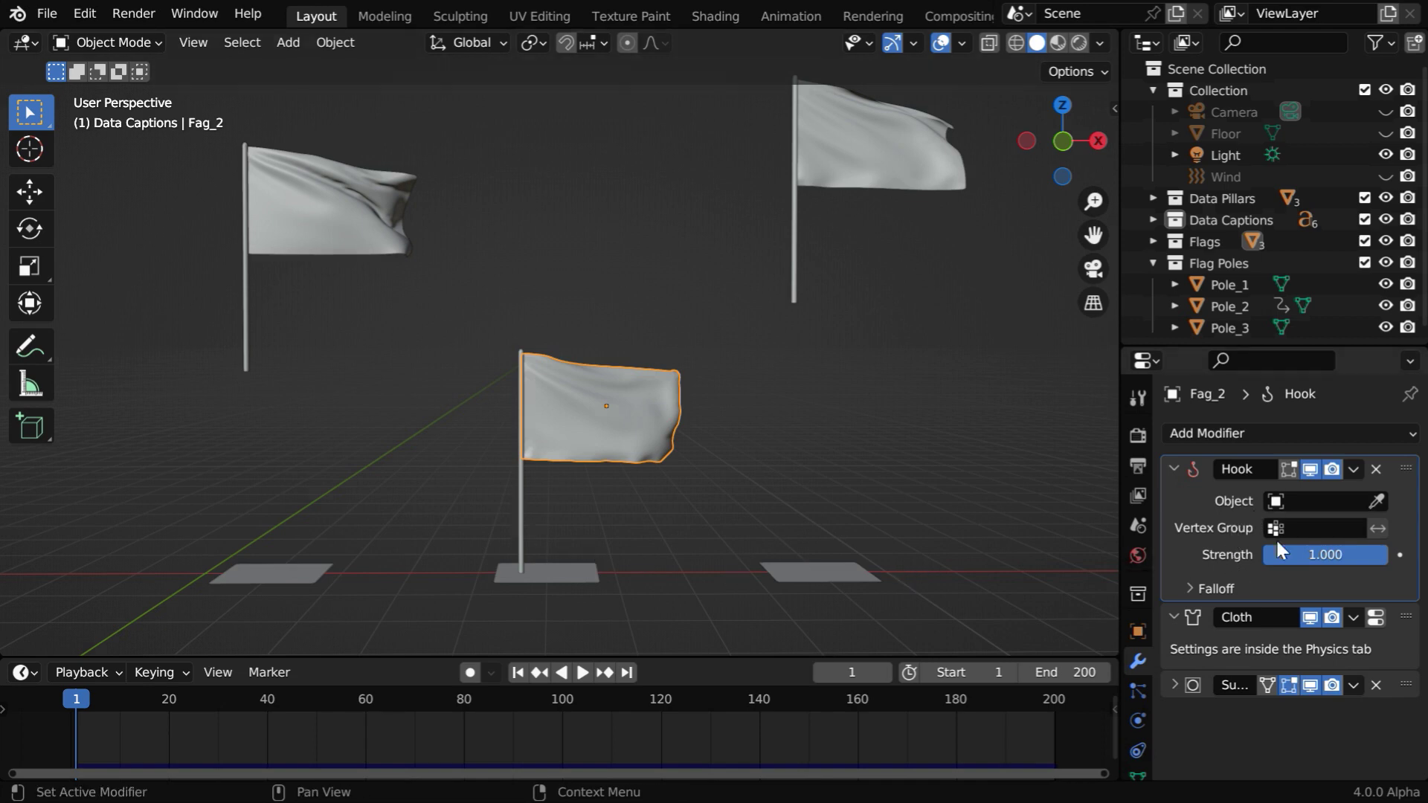
# Eyedropper Pole_2 as the Hook target and inspect the cloth's pin group in Physics.
pyautogui.click(1377, 500)
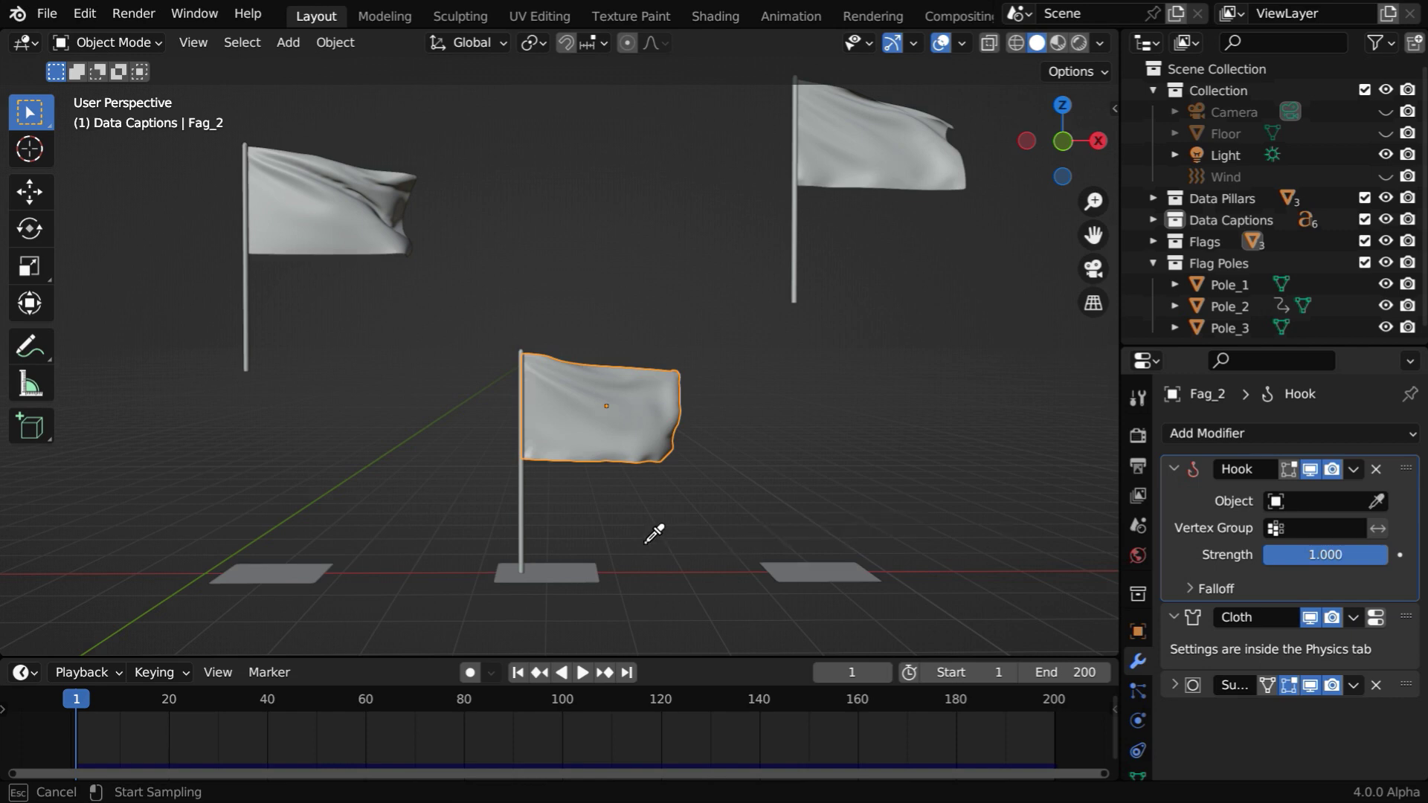
pyautogui.click(521, 503)
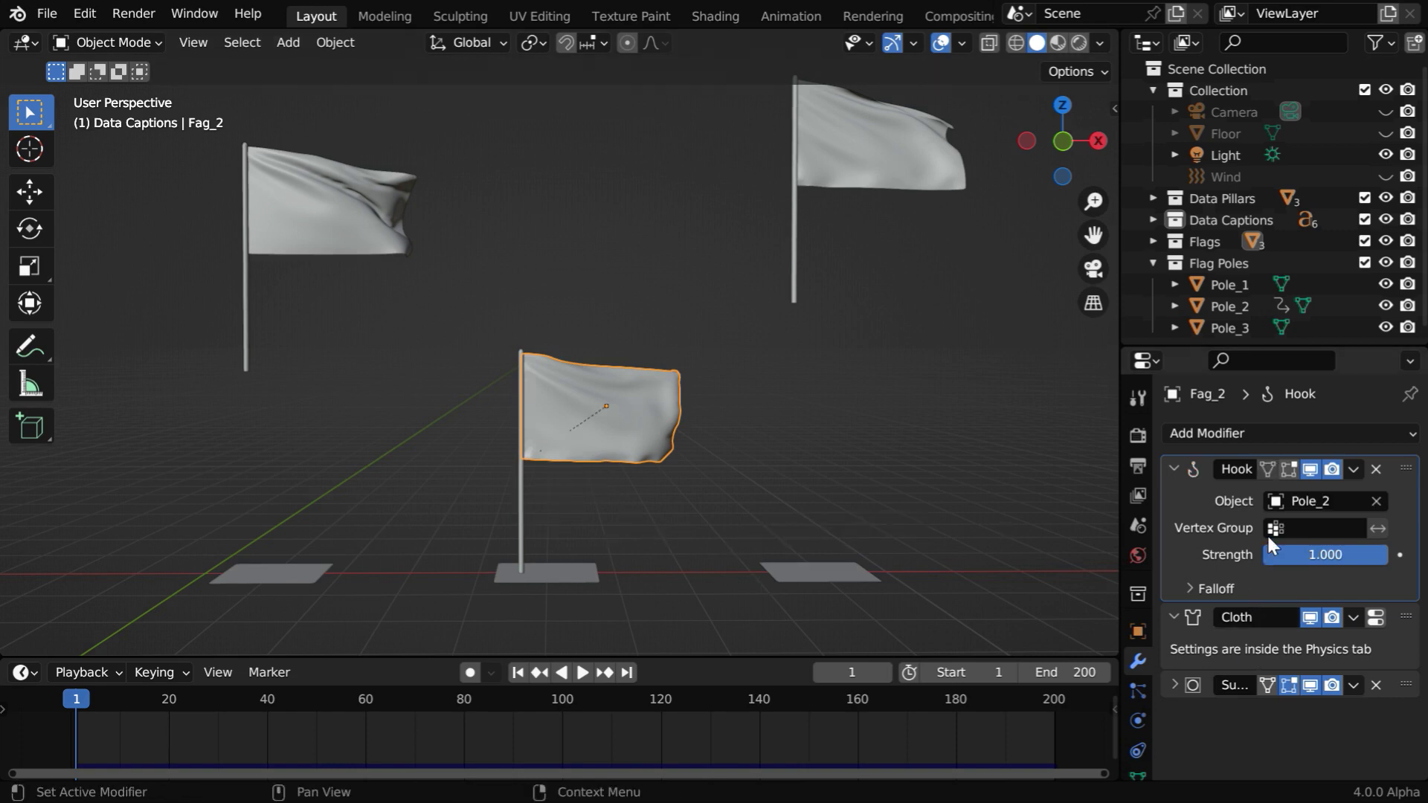
pyautogui.click(1140, 718)
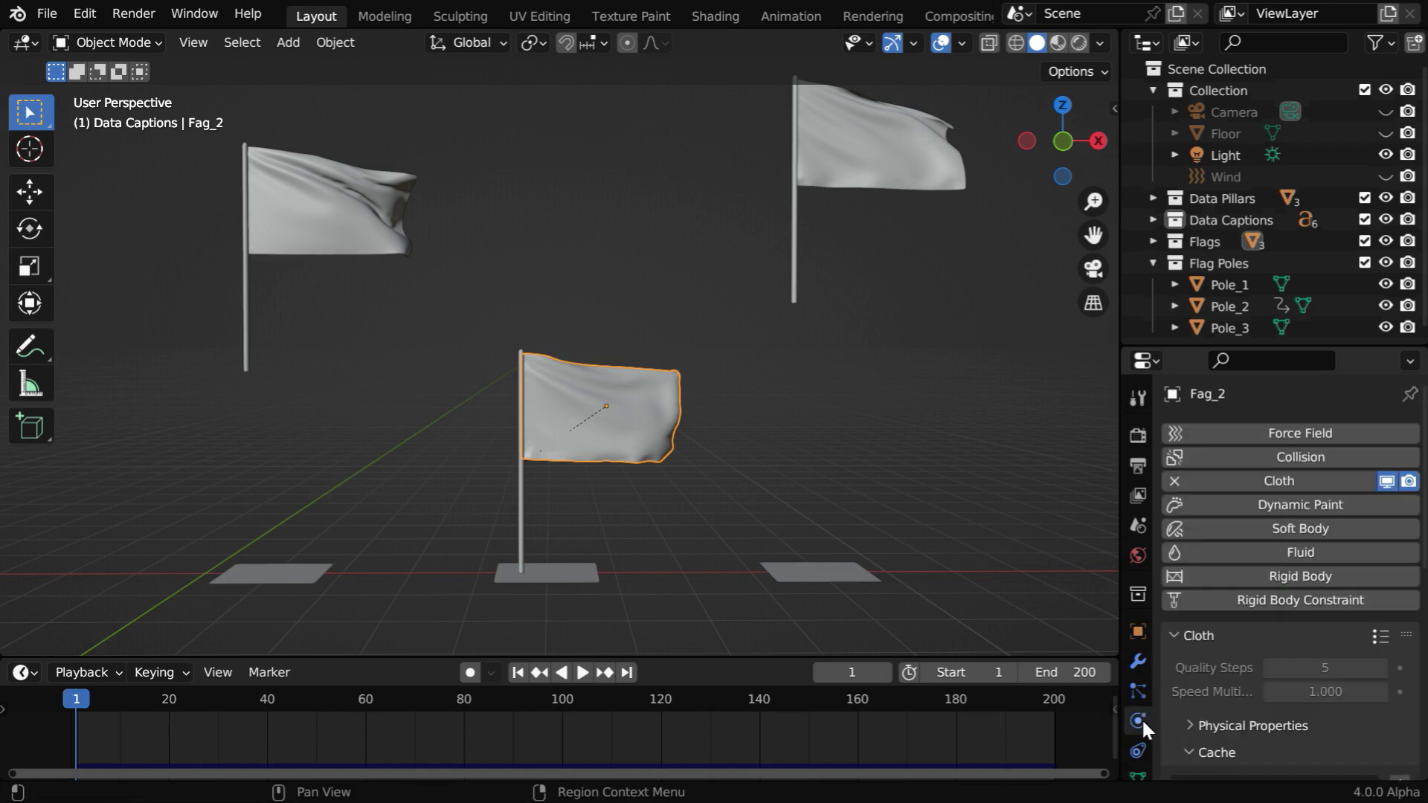
pyautogui.scroll(-10, 1210, 700)
pyautogui.scroll(-6, 1208, 694)
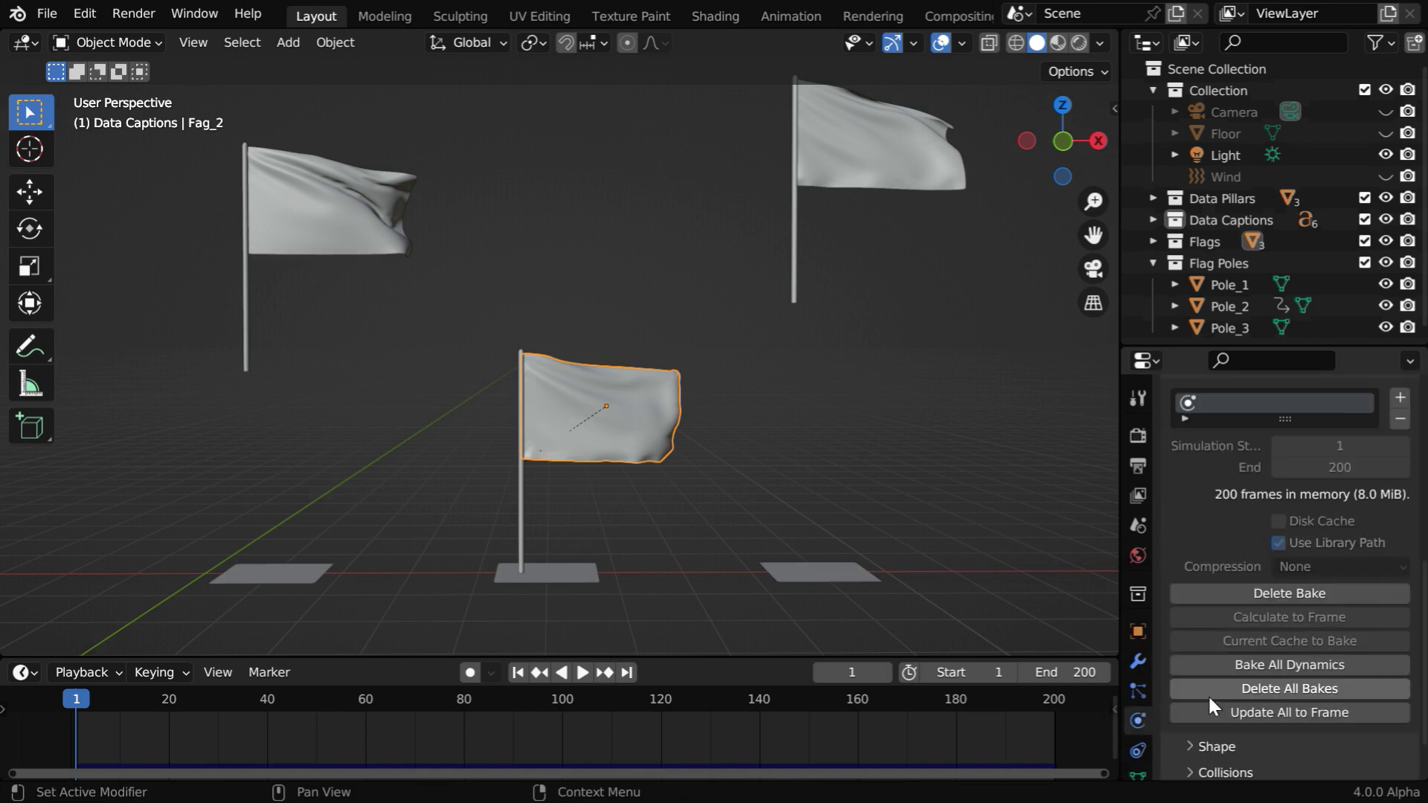
pyautogui.click(1190, 686)
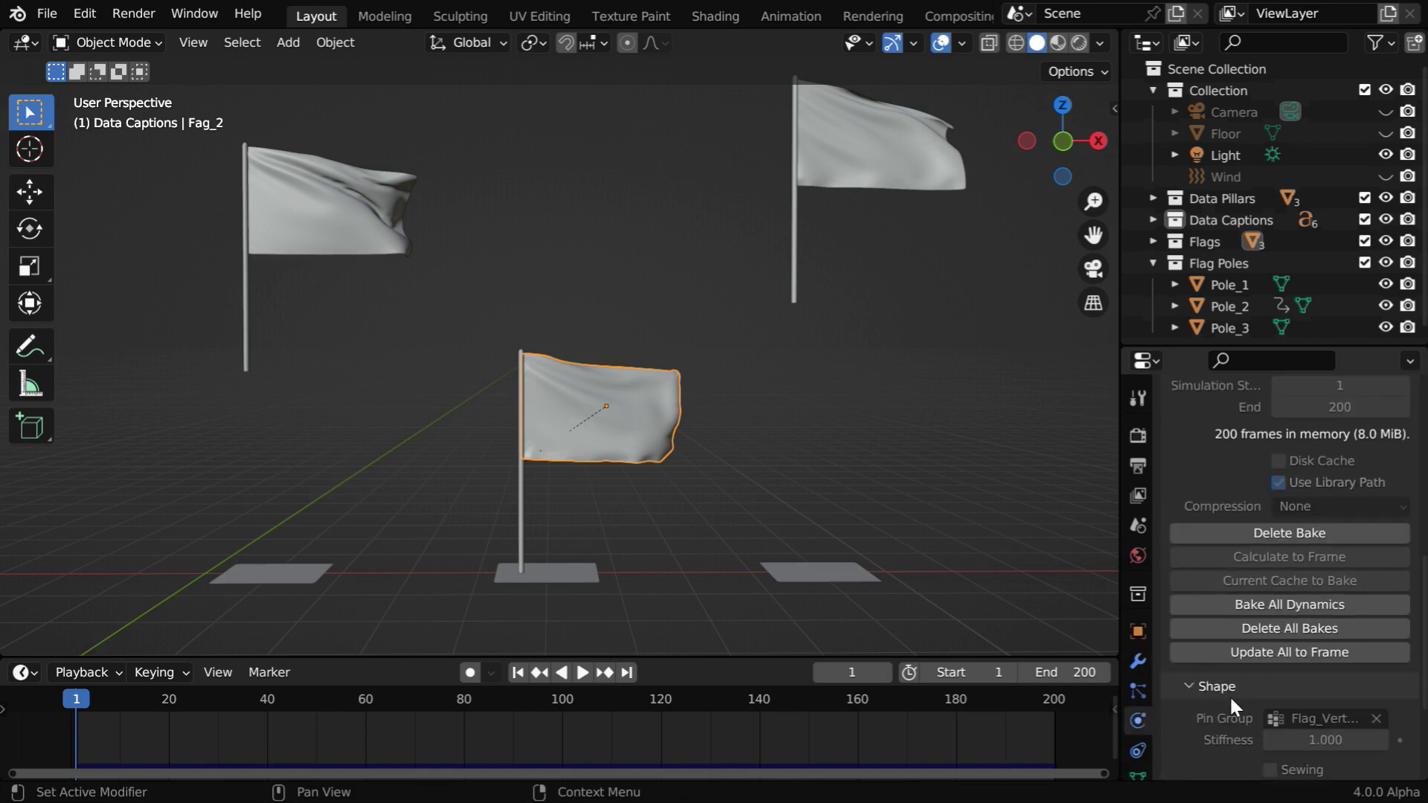
pyautogui.scroll(-5, 1229, 694)
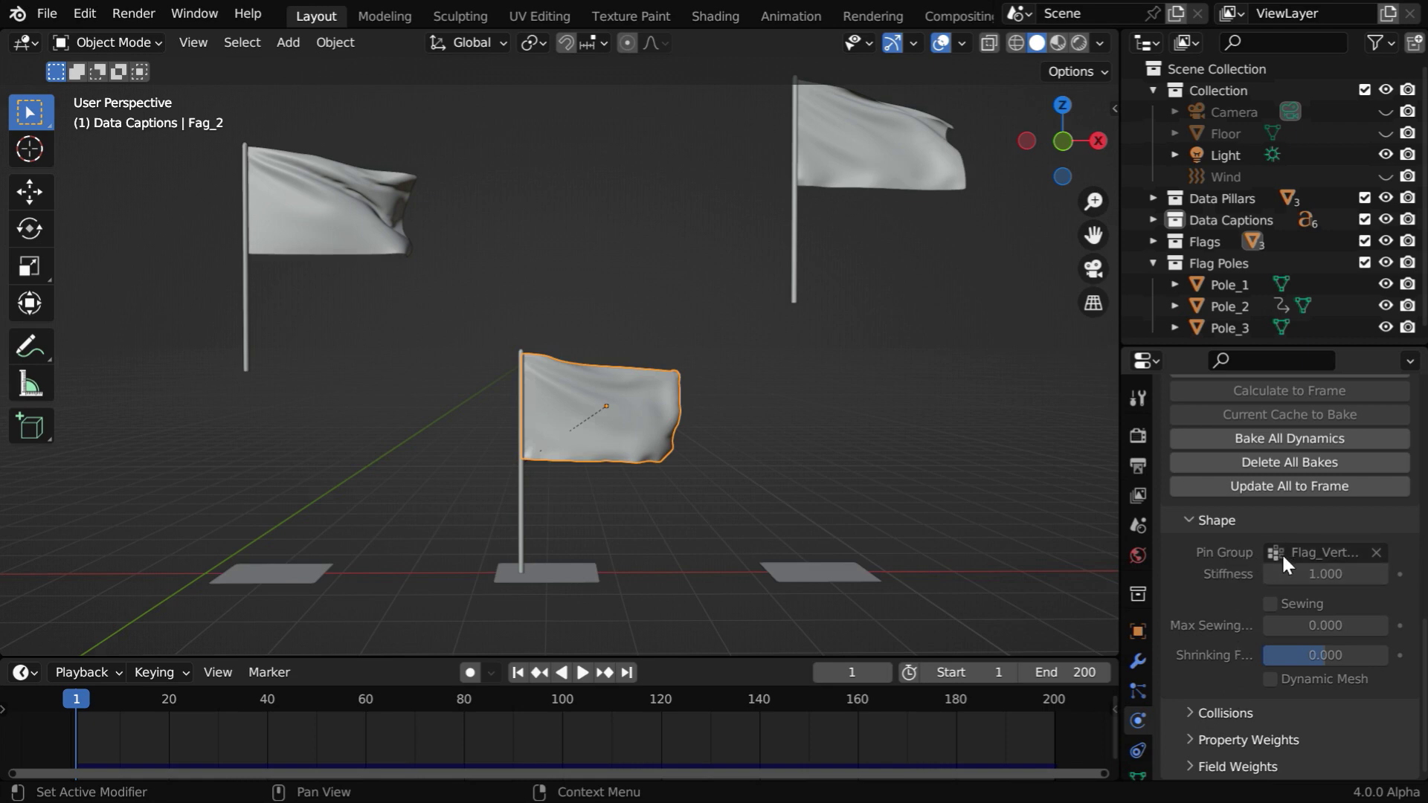
# Limit Fag_2's Hook modifier to the Flag_Vertex_Group vertex group.
pyautogui.click(1137, 661)
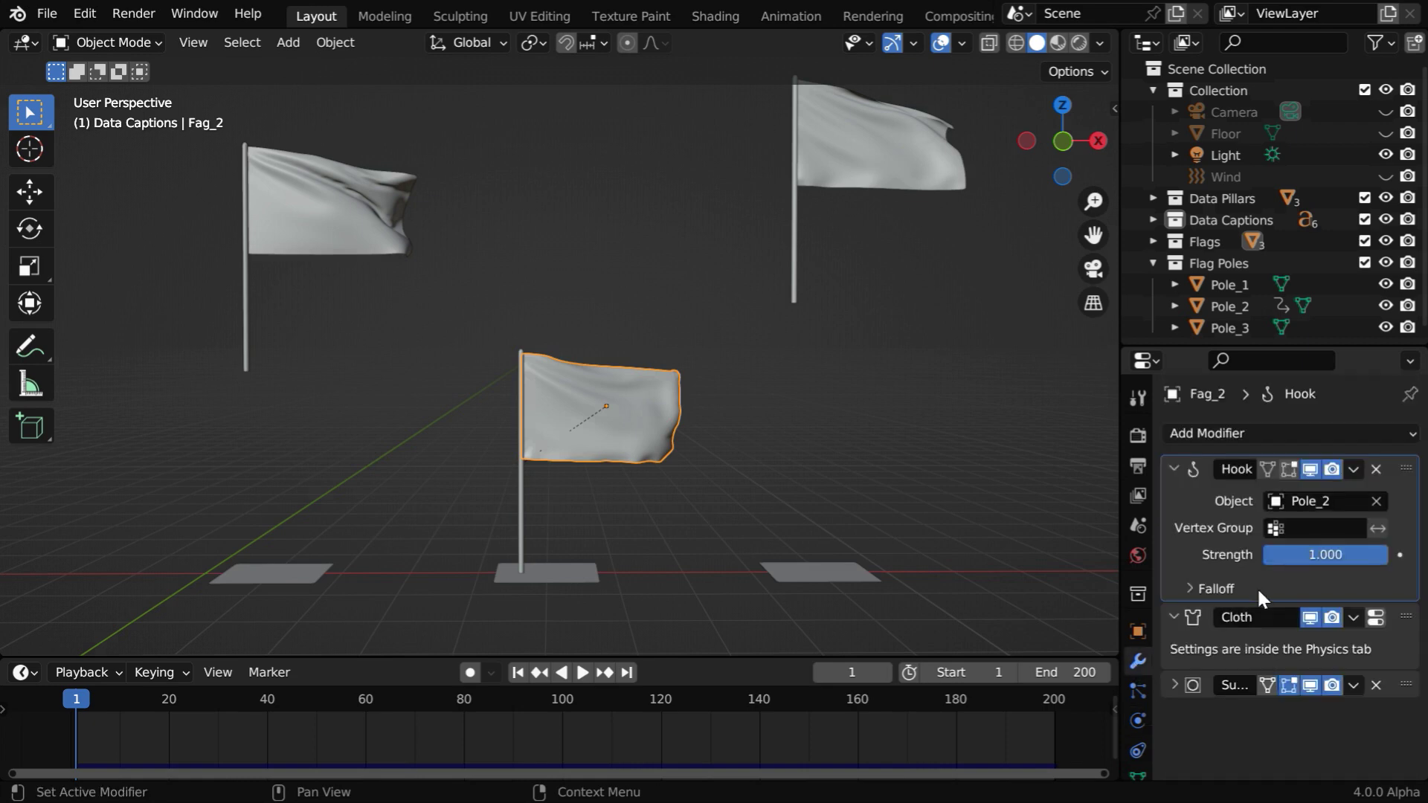
pyautogui.click(1275, 527)
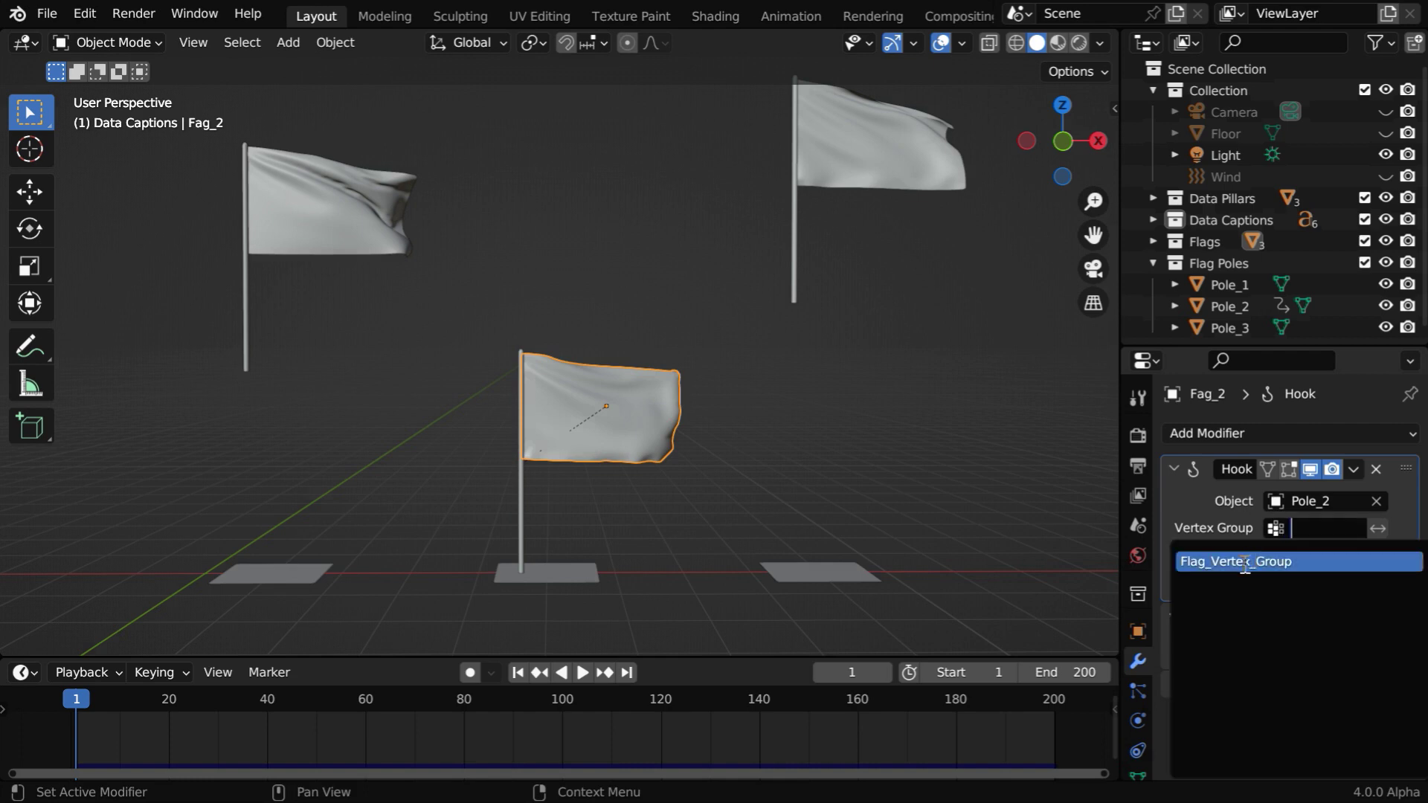
pyautogui.click(1244, 559)
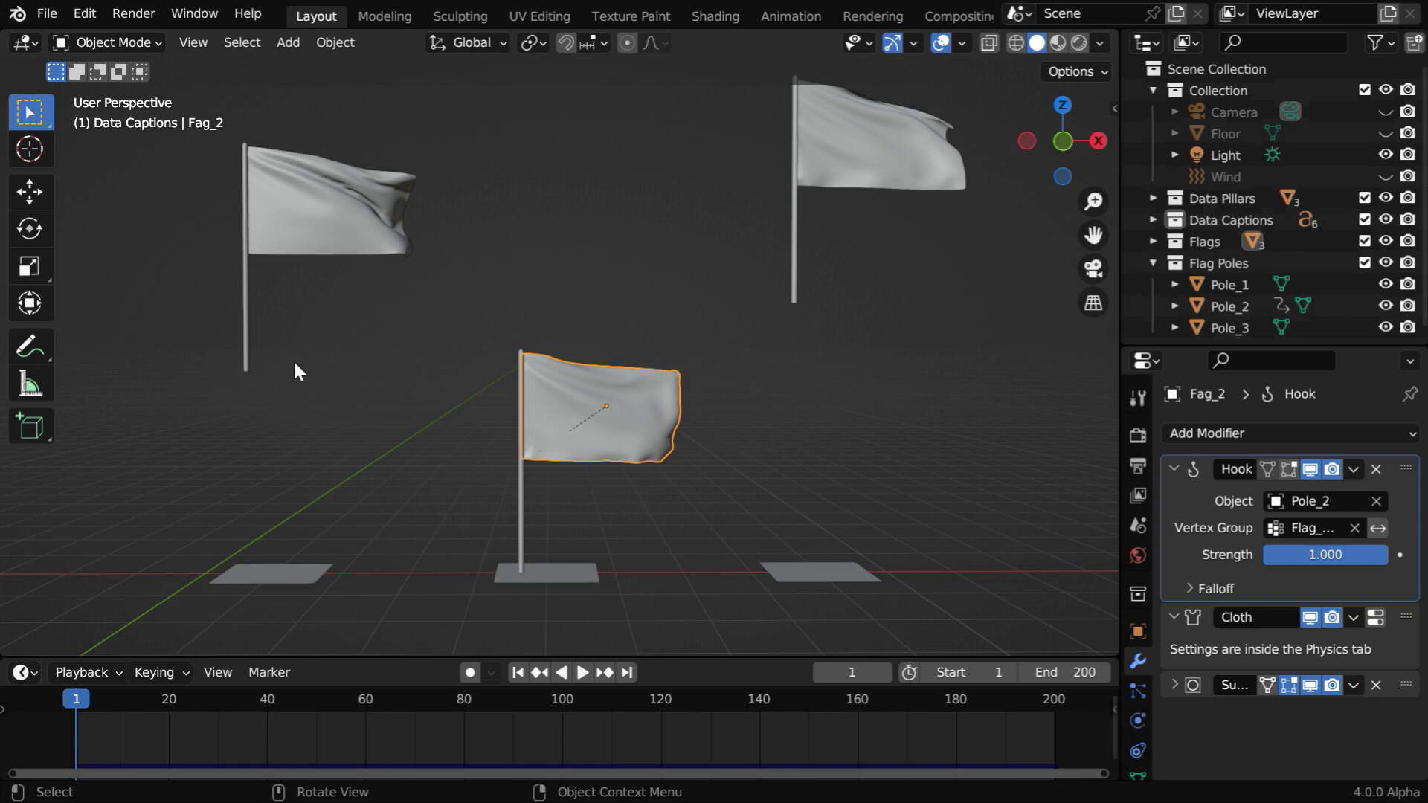
# Select Flag_3, limit its Pole_3 hook to Flag_Vertex_Group, and shrink the timeline for a taller 3D view.
pyautogui.click(247, 338)
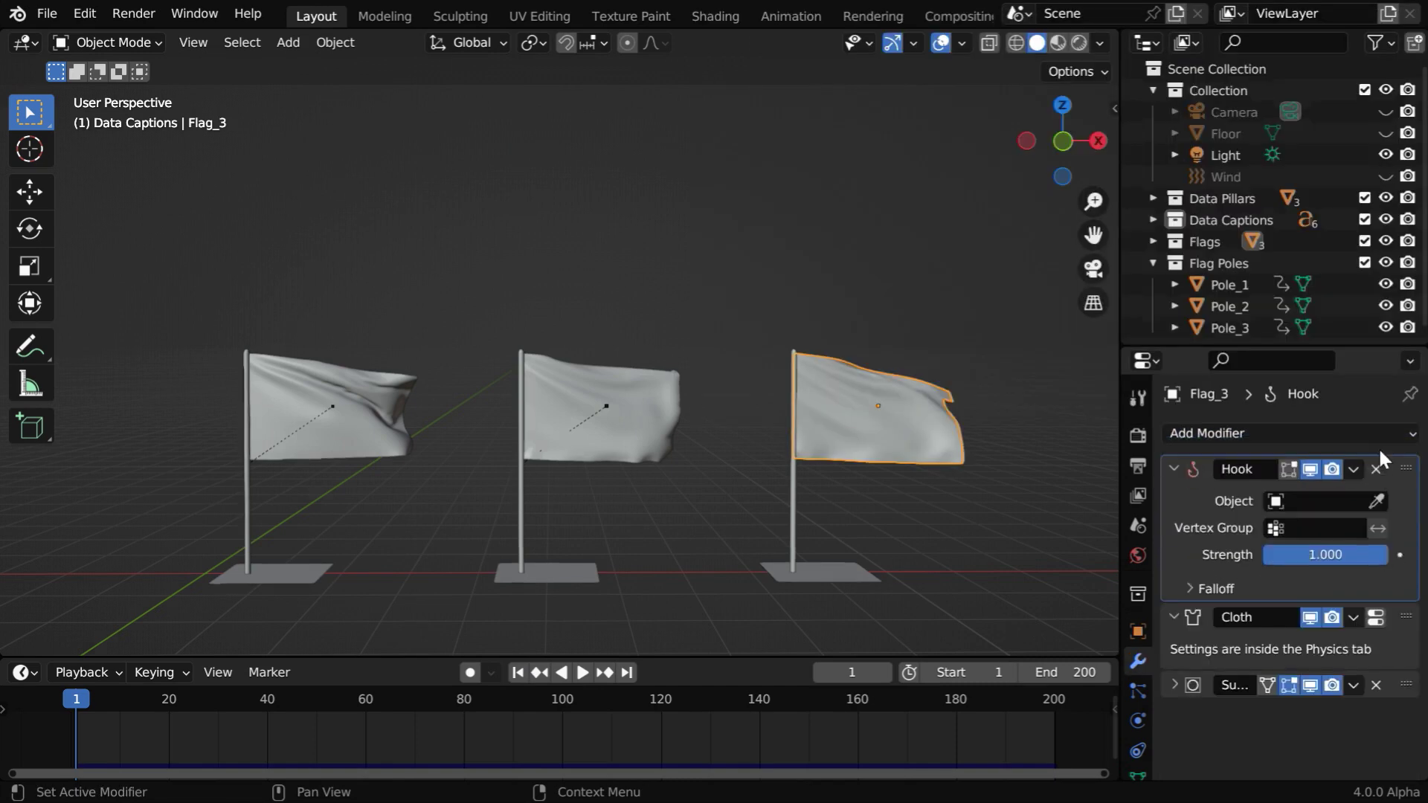
pyautogui.click(1280, 528)
pyautogui.click(1250, 570)
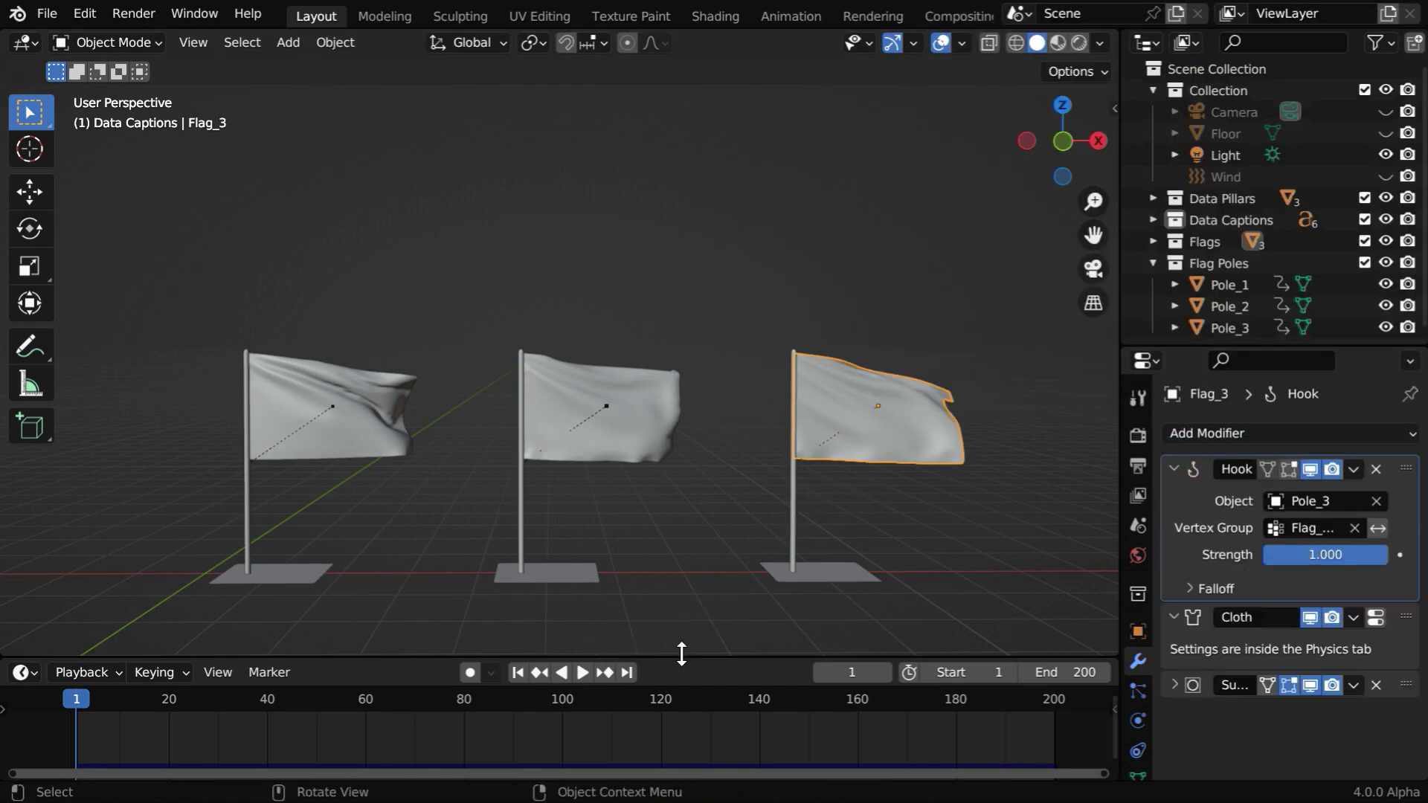
pyautogui.moveTo(682, 654); pyautogui.dragTo(684, 779)
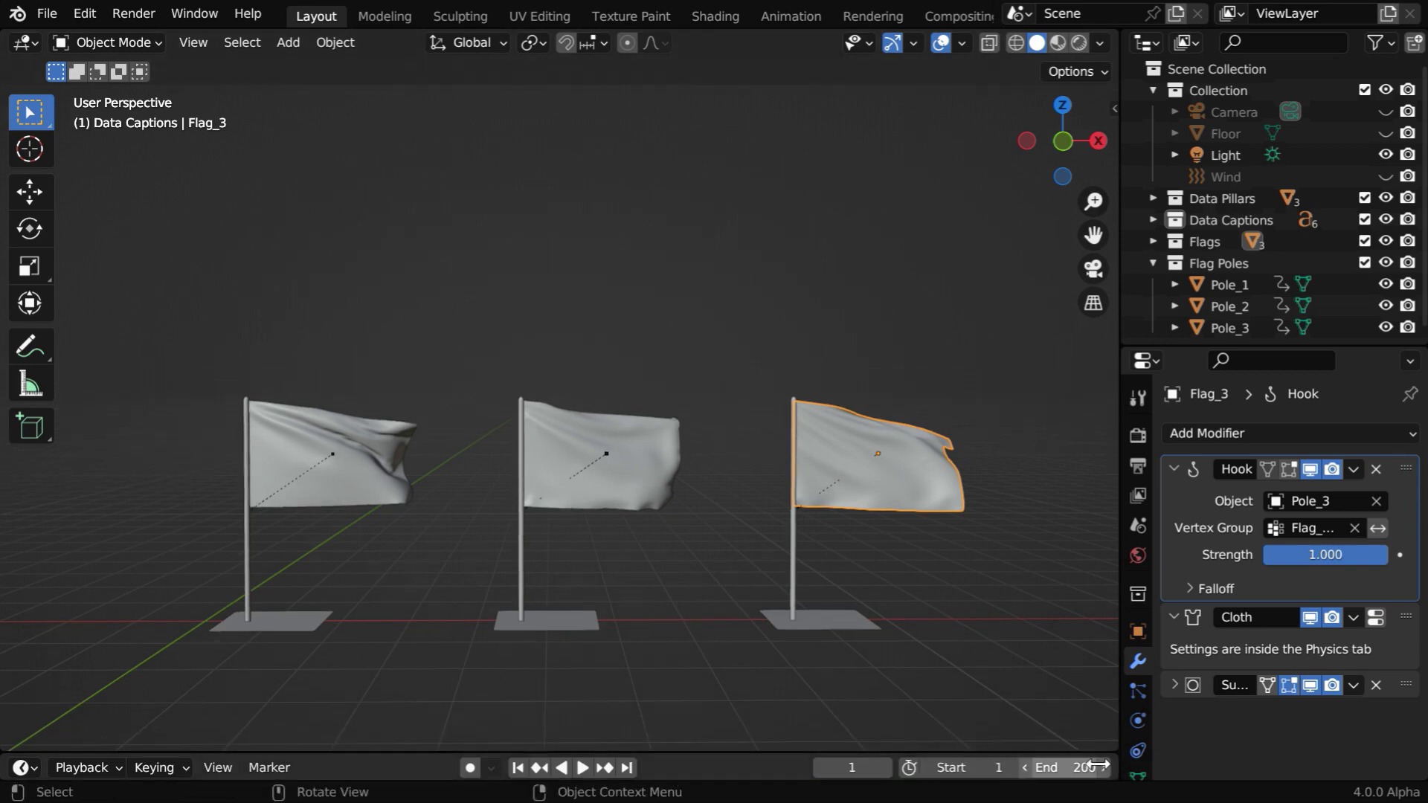
# Delete all cloth bakes in Flag_3's Physics cache, deselect it, and play then stop the animation.
pyautogui.click(1142, 718)
pyautogui.scroll(-10, 1294, 716)
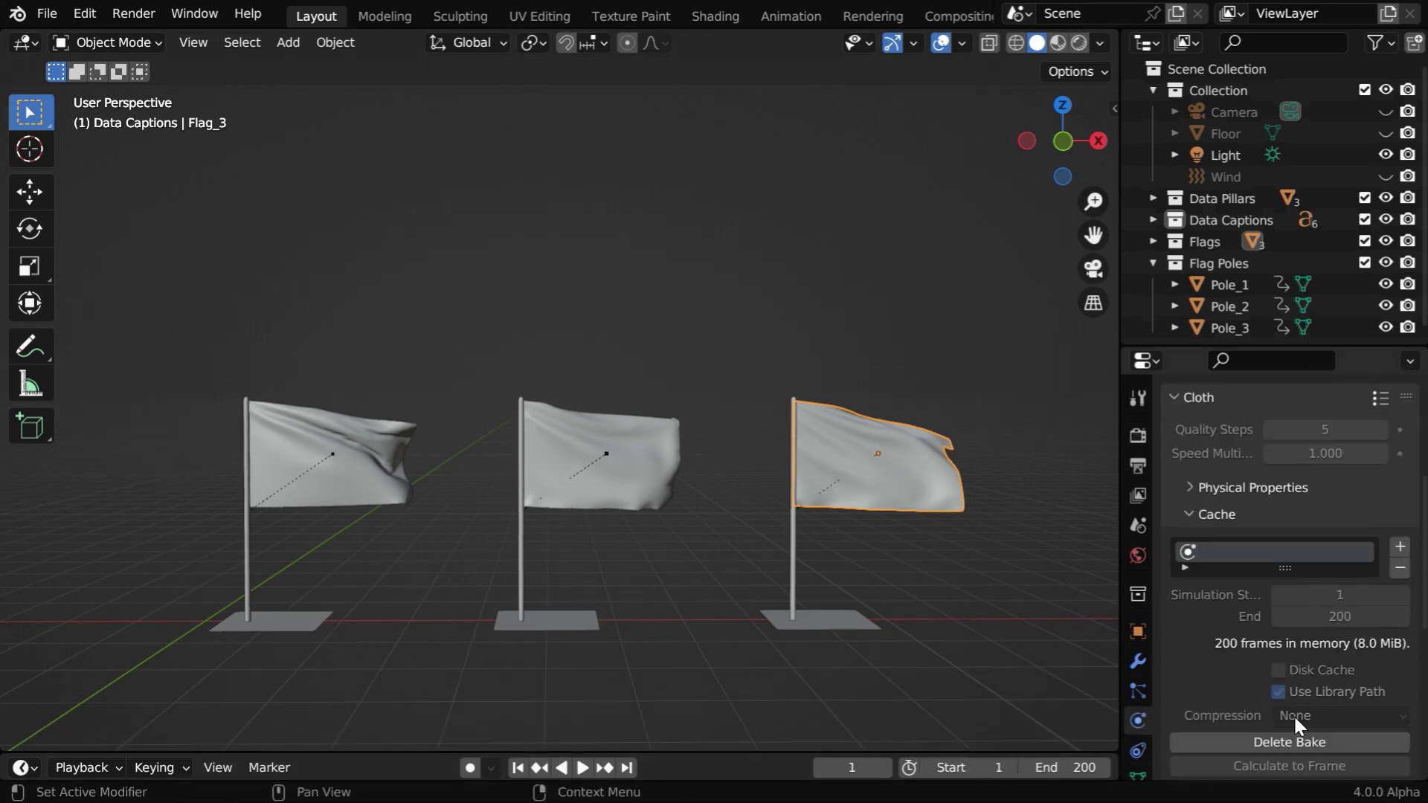
pyautogui.scroll(-3, 1294, 713)
pyautogui.click(1288, 687)
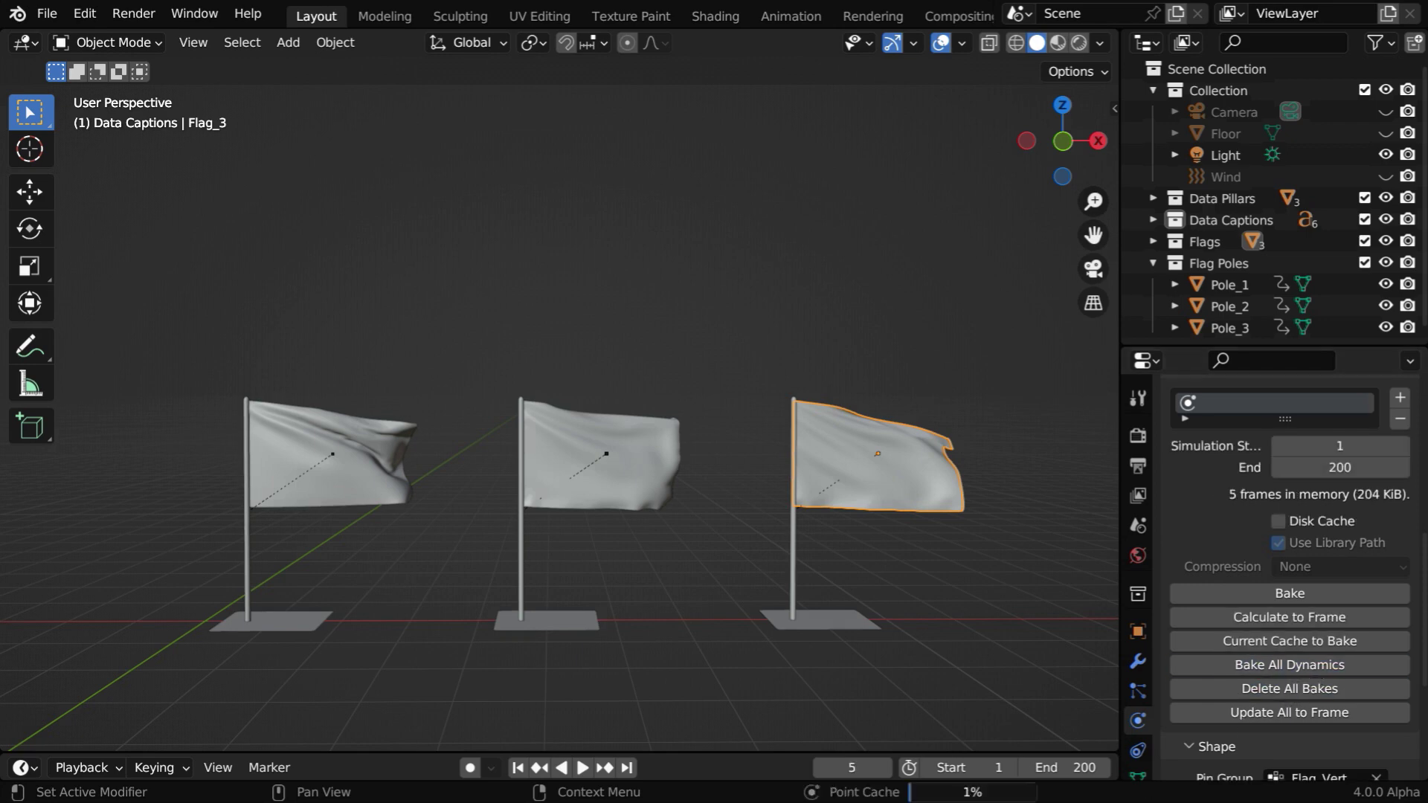
pyautogui.click(796, 720)
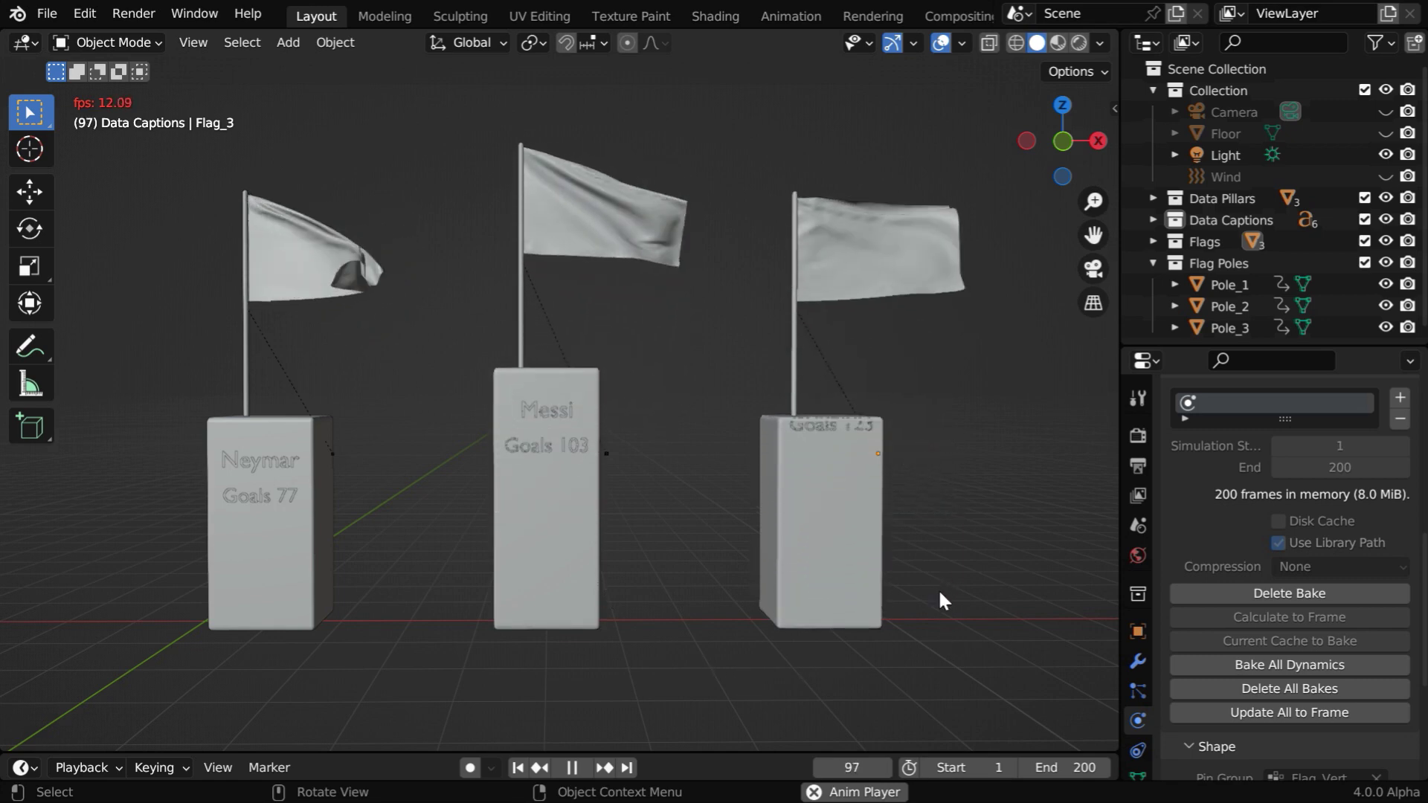
pyautogui.click(577, 769)
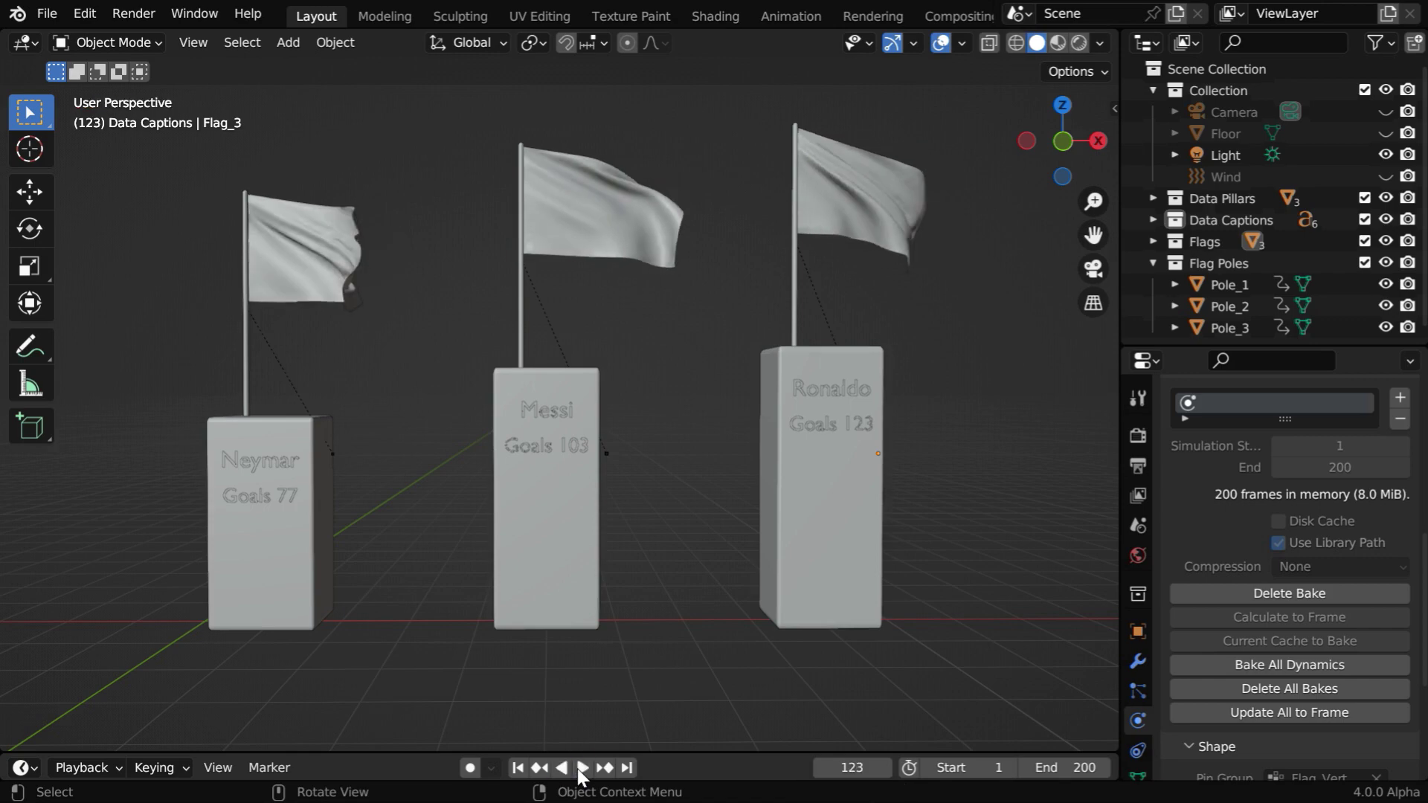
# Switch to Rendered shading, unhide the Floor, view through the scene camera, and jump to frame 1.
pyautogui.click(1078, 43)
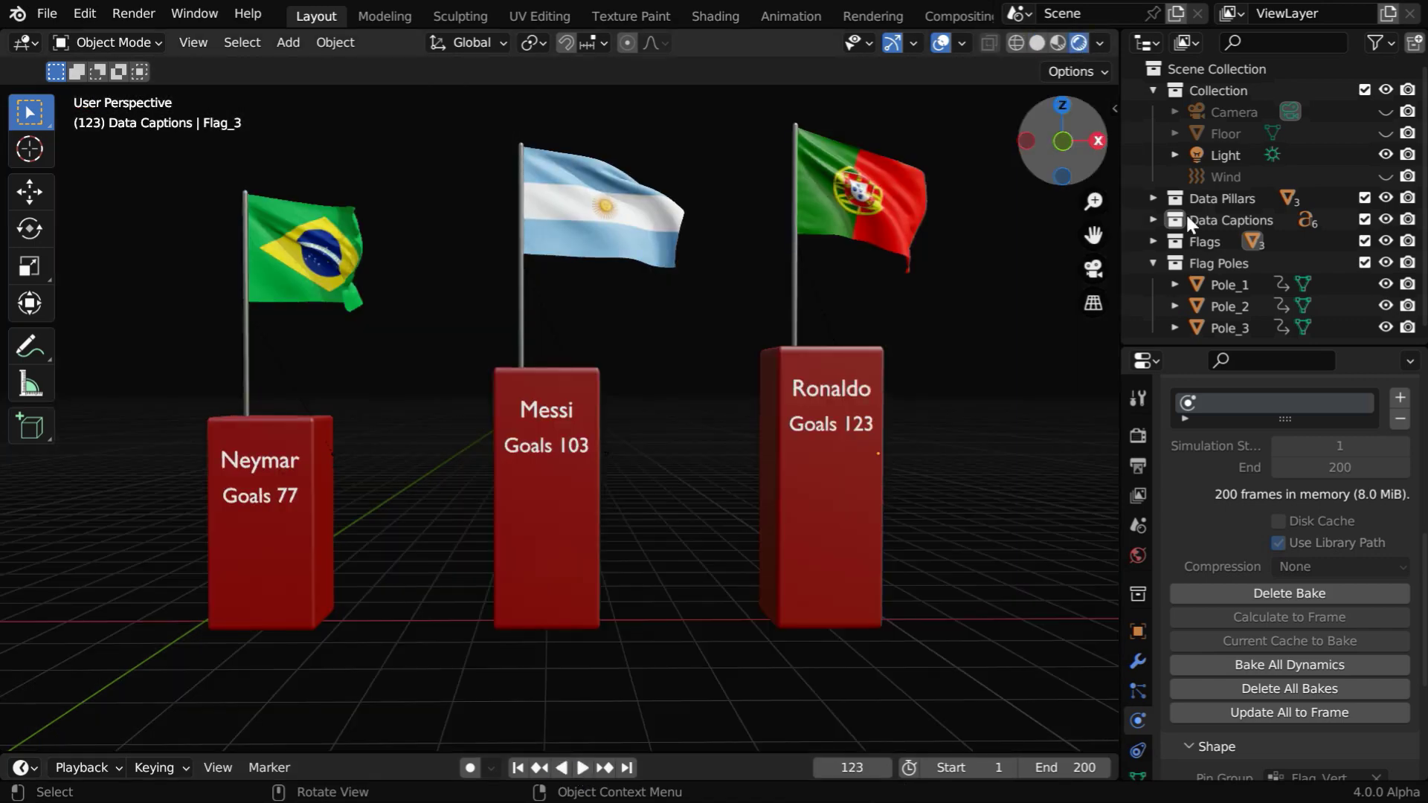
pyautogui.click(1385, 134)
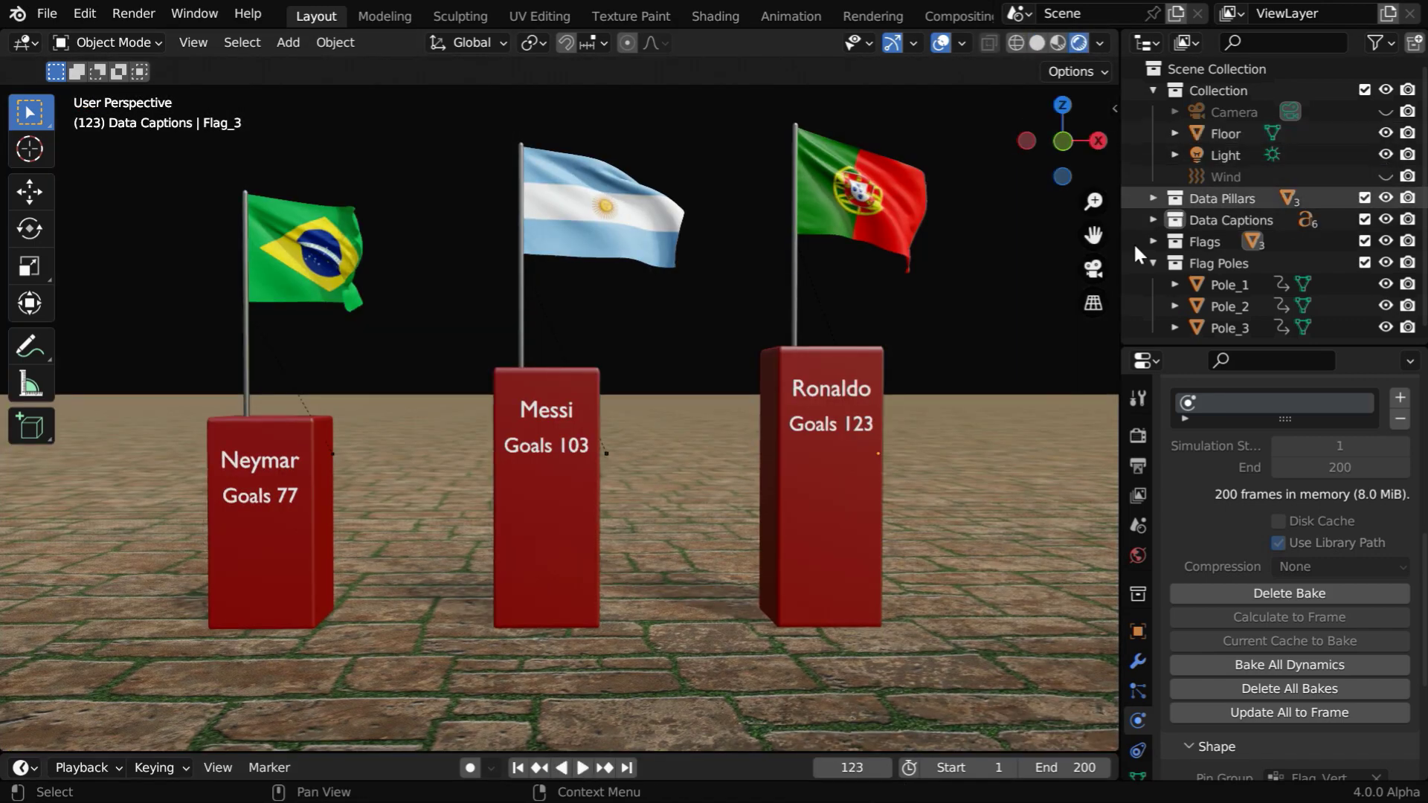
pyautogui.click(1095, 268)
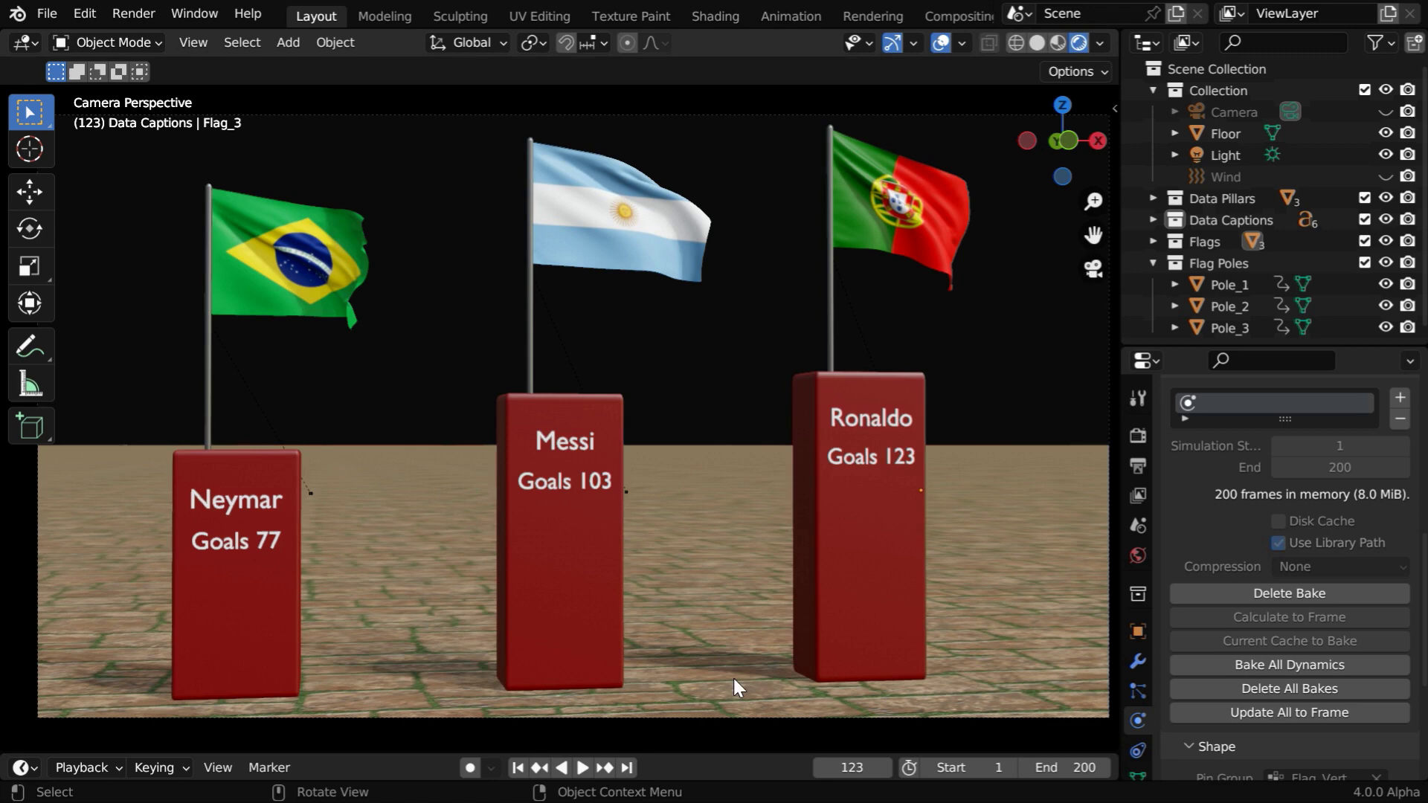
pyautogui.click(520, 769)
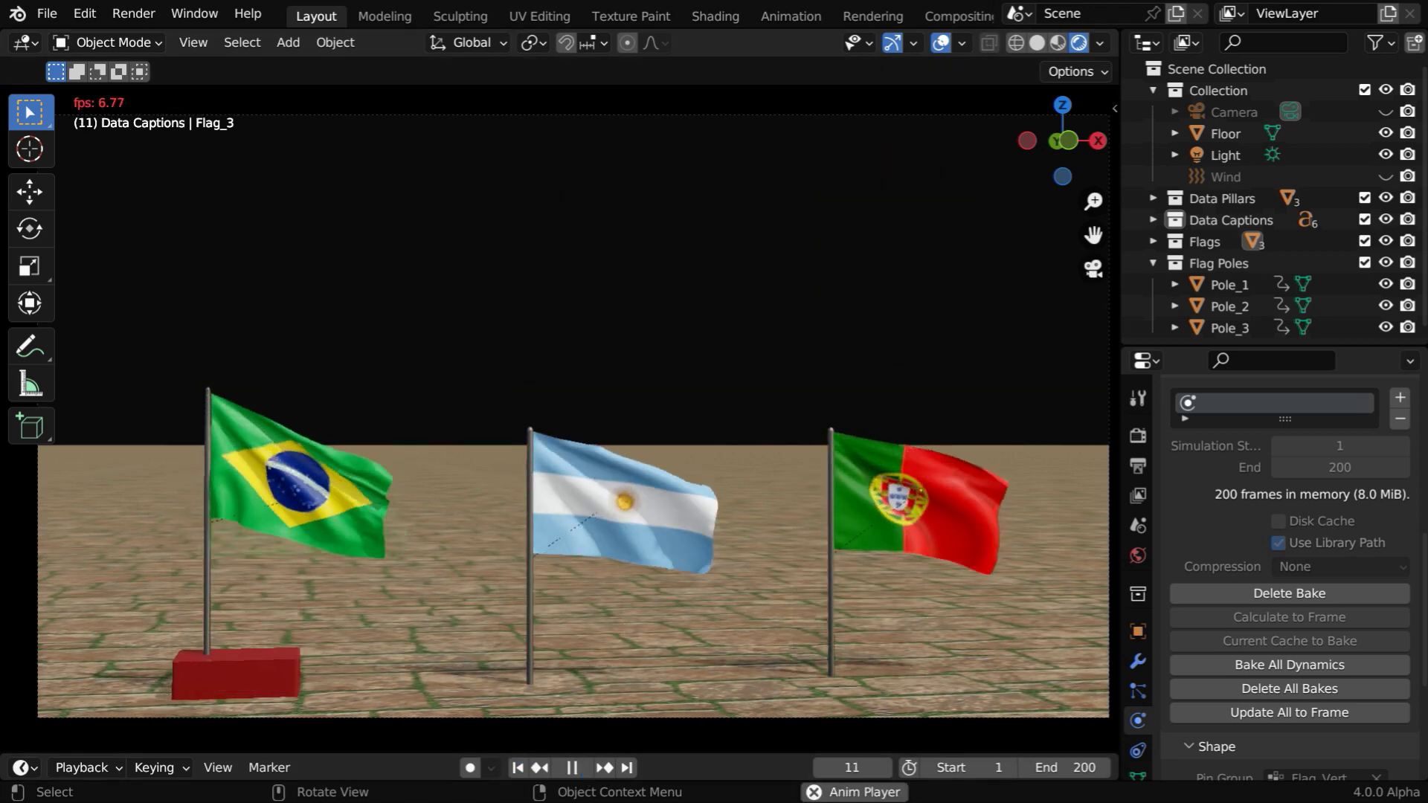